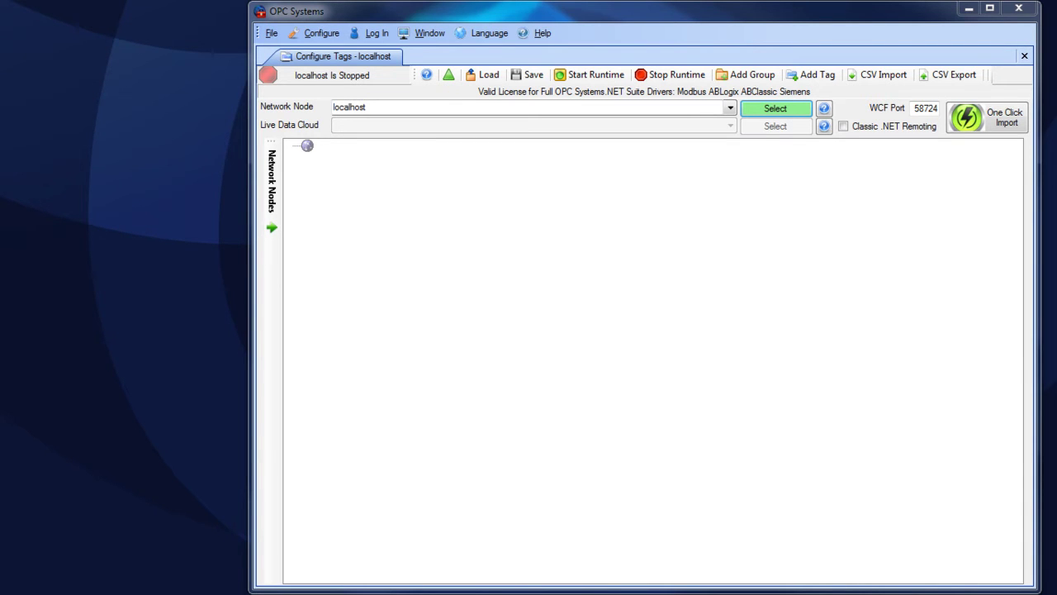
# In Configure Tags, add a tag group named 'Logix 5000' under localhost
pyautogui.click(337, 31)
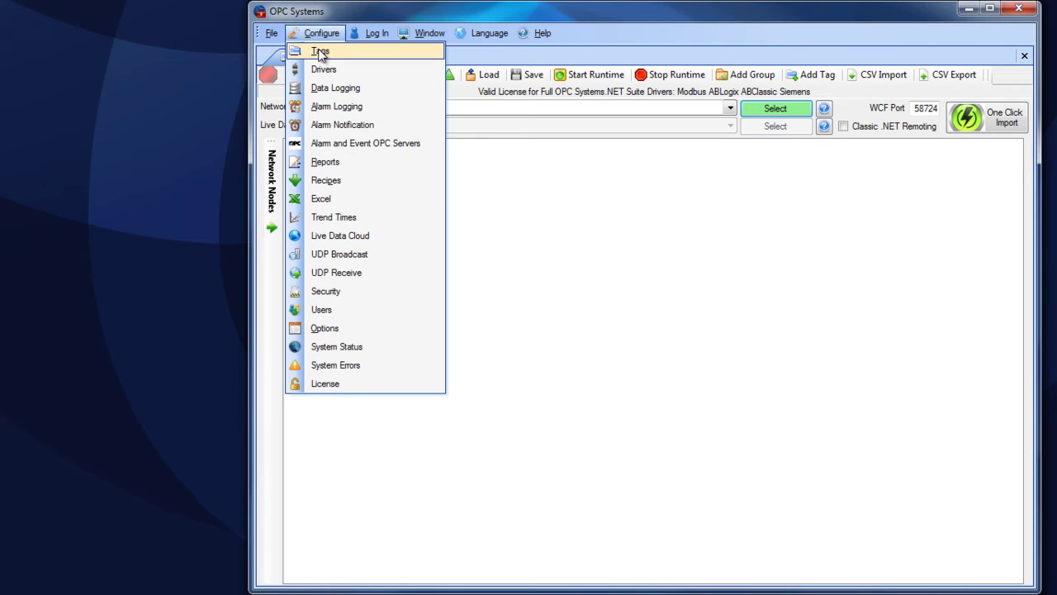
pyautogui.click(322, 52)
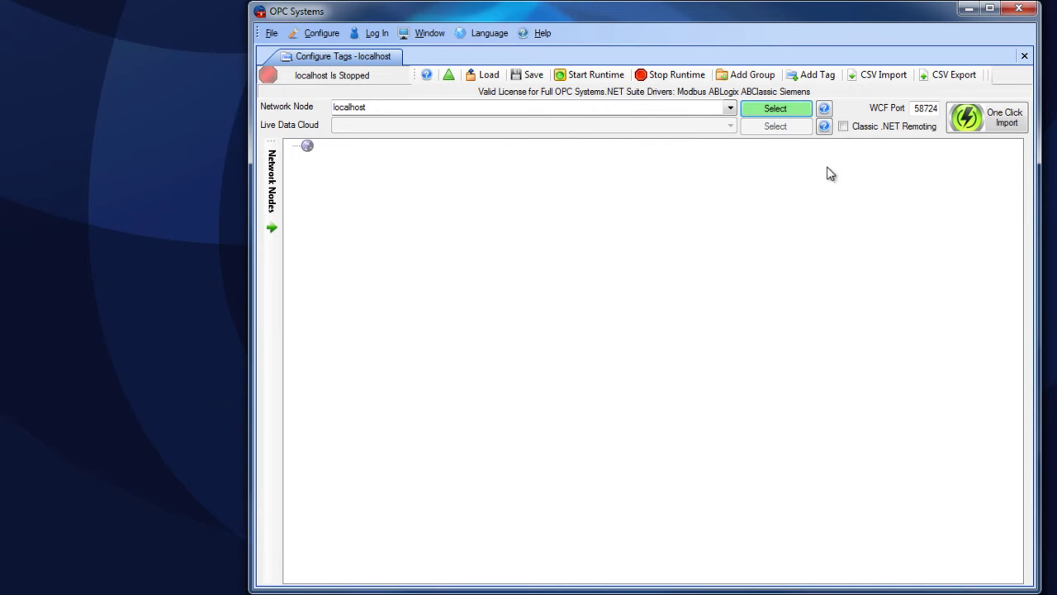
pyautogui.click(749, 75)
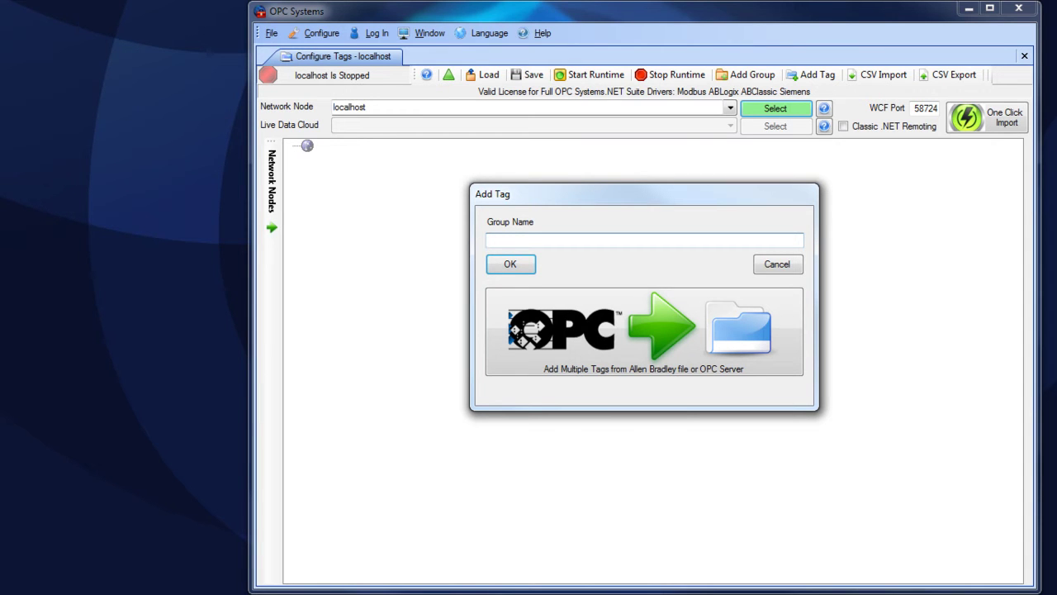
pyautogui.write('Logix 5000')
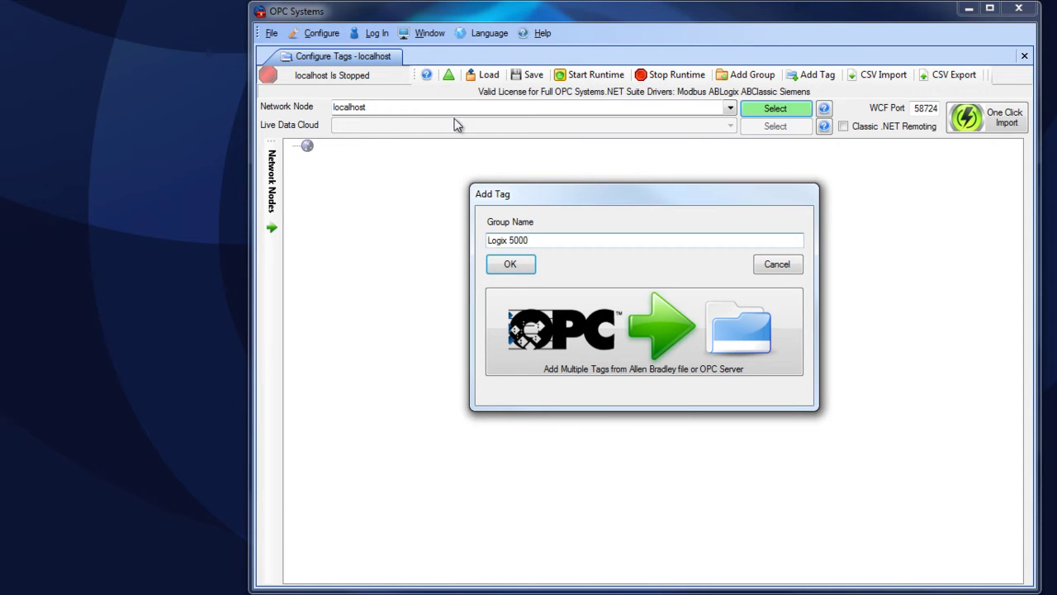
pyautogui.click(509, 264)
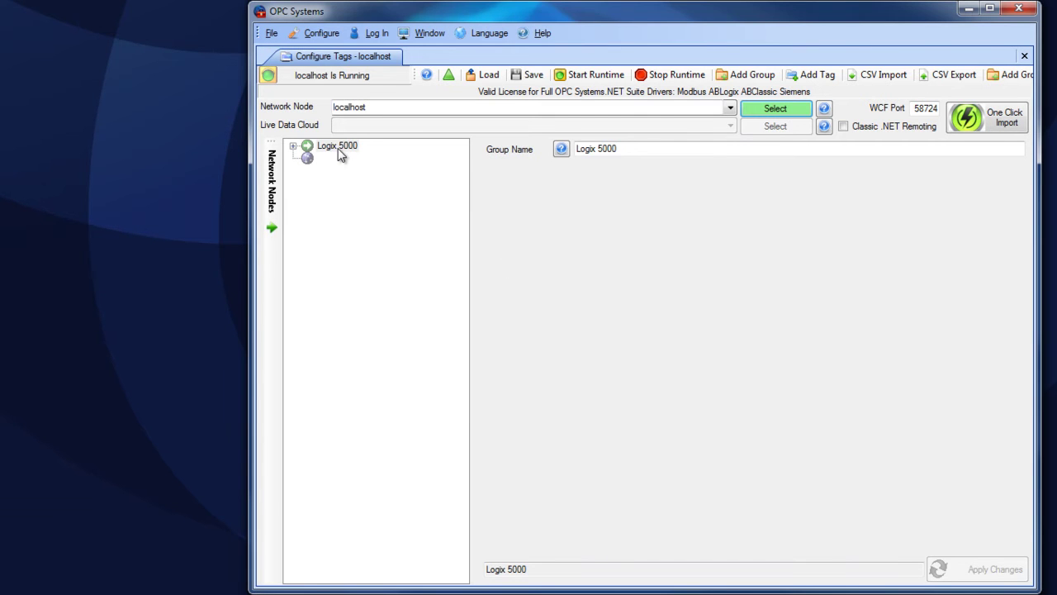
# Start a One Click Import of Allen Bradley tags with AB Logix as the data source
pyautogui.click(1023, 132)
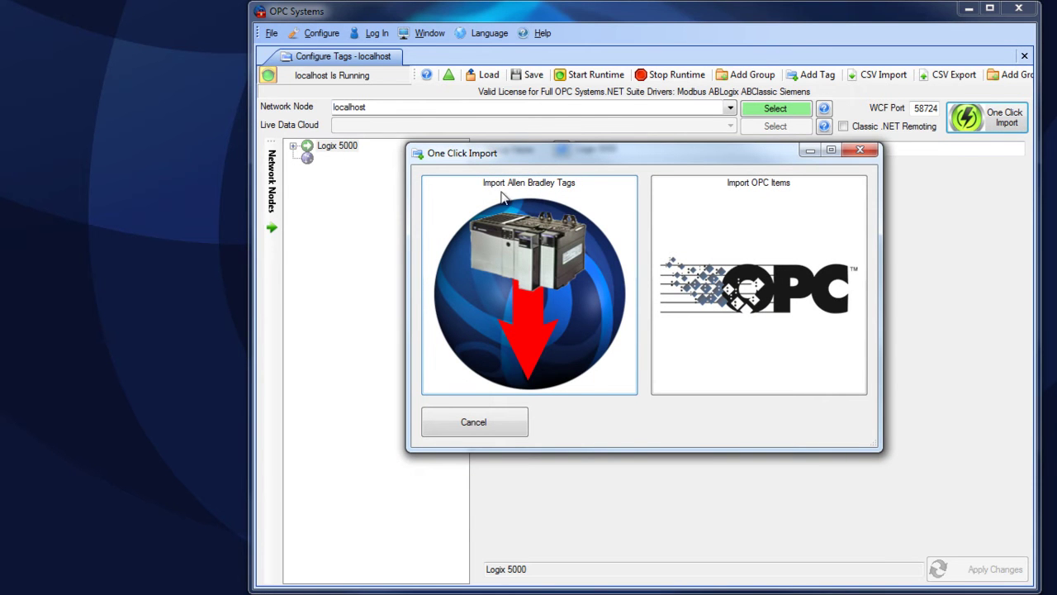
pyautogui.click(518, 300)
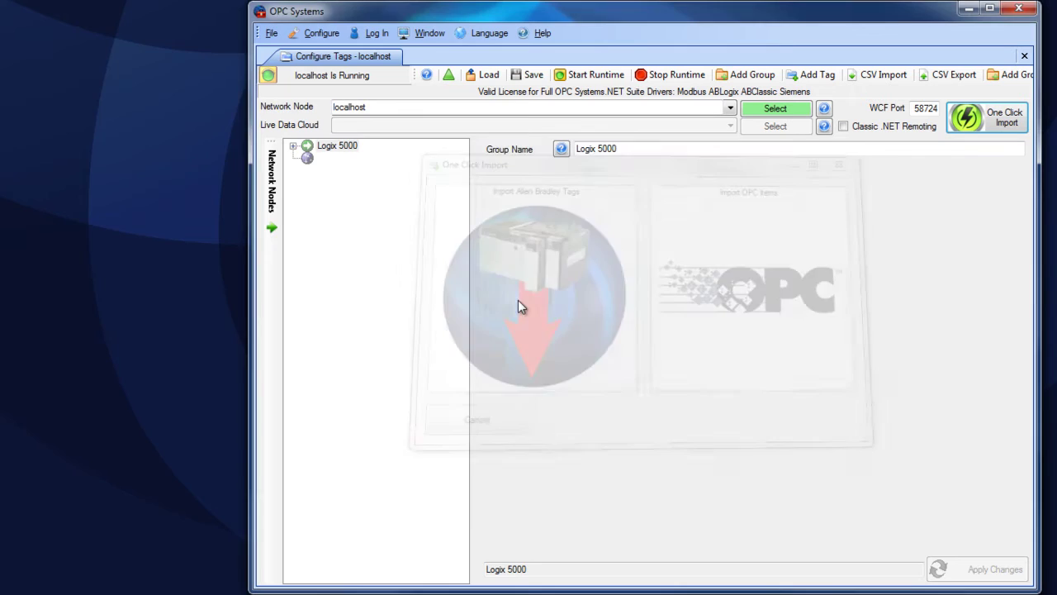
pyautogui.moveTo(329, 59); pyautogui.dragTo(620, 79)
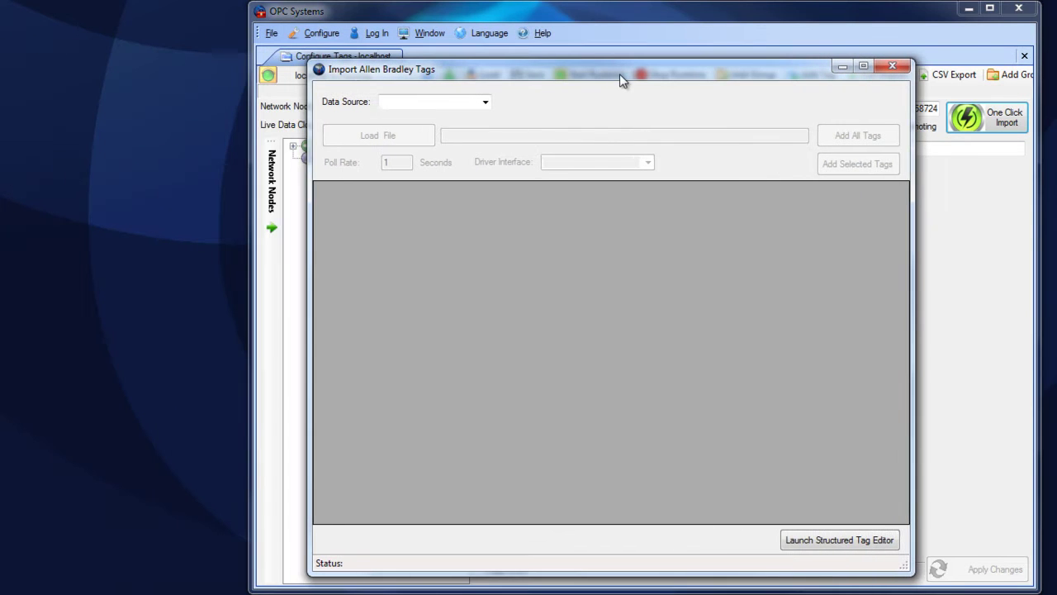
pyautogui.click(485, 103)
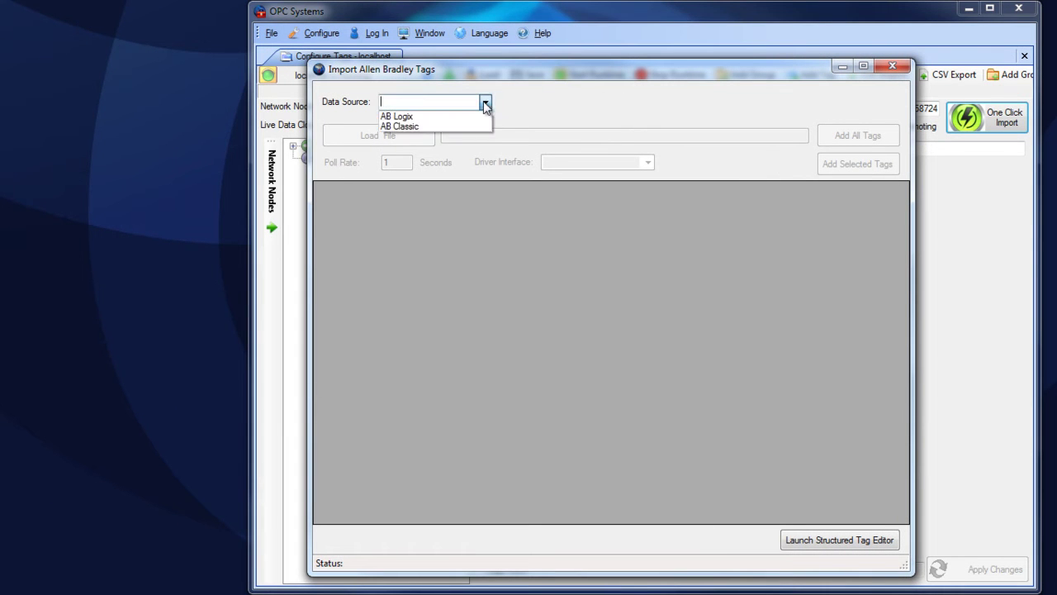
pyautogui.click(440, 121)
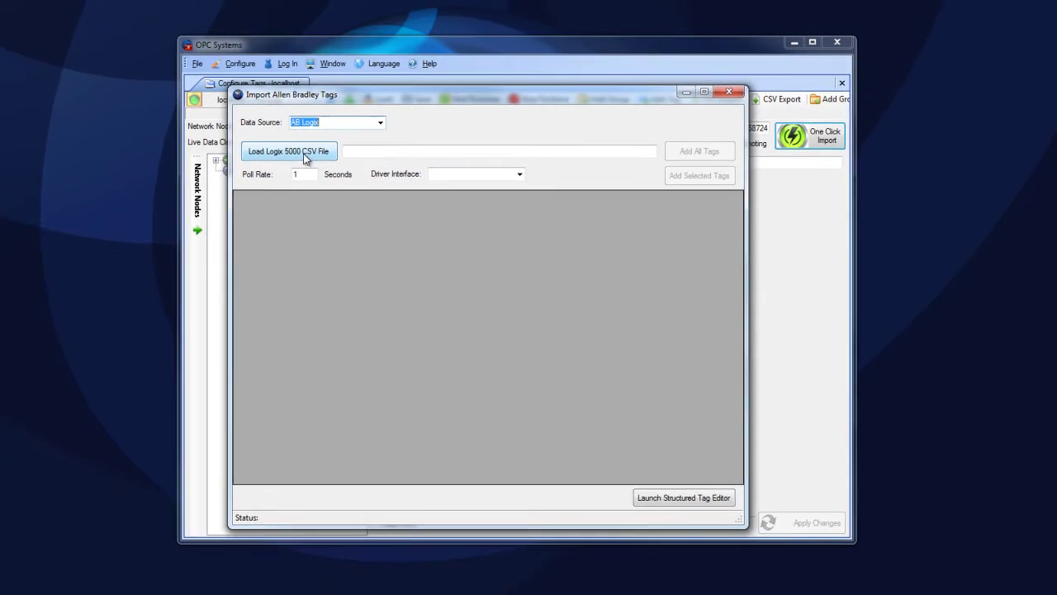
# Load Logix_BAK087-Tags.CSV and enlarge the import window to show its 3655 tags' columns
pyautogui.click(397, 142)
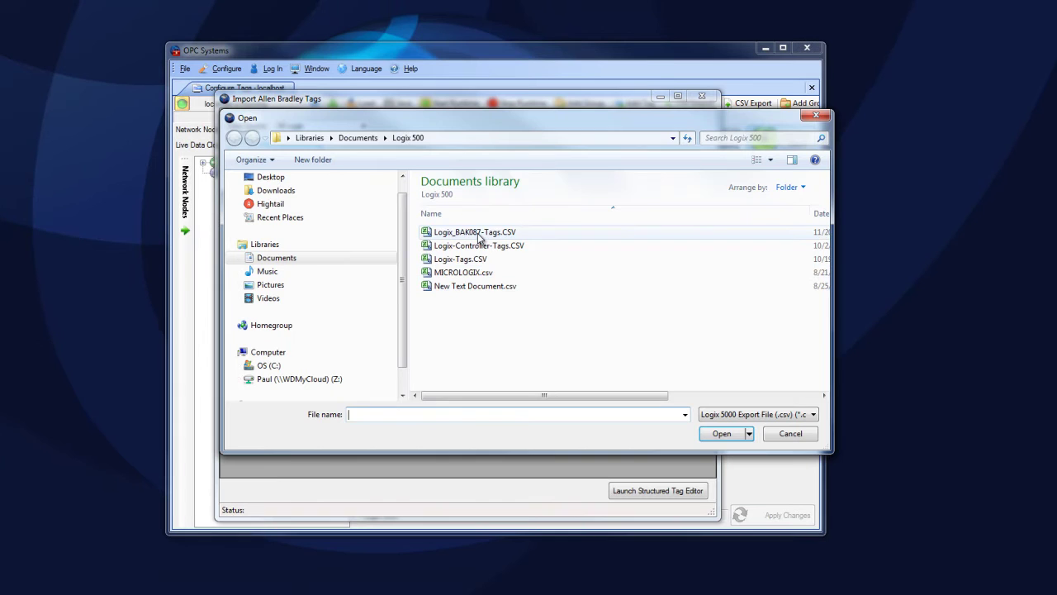
pyautogui.click(479, 237)
pyautogui.click(721, 433)
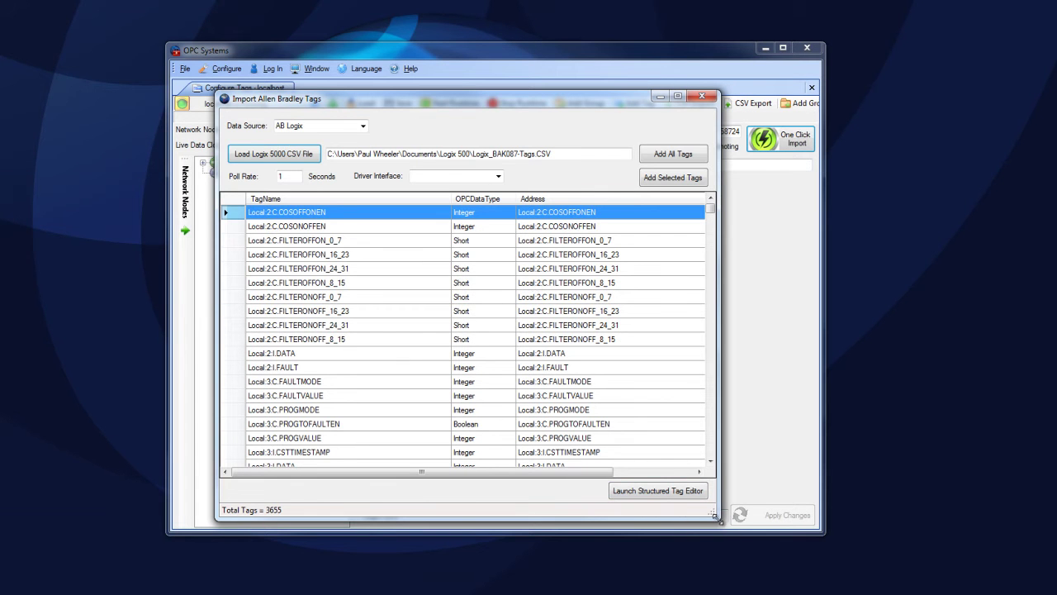
pyautogui.moveTo(717, 519); pyautogui.dragTo(934, 592)
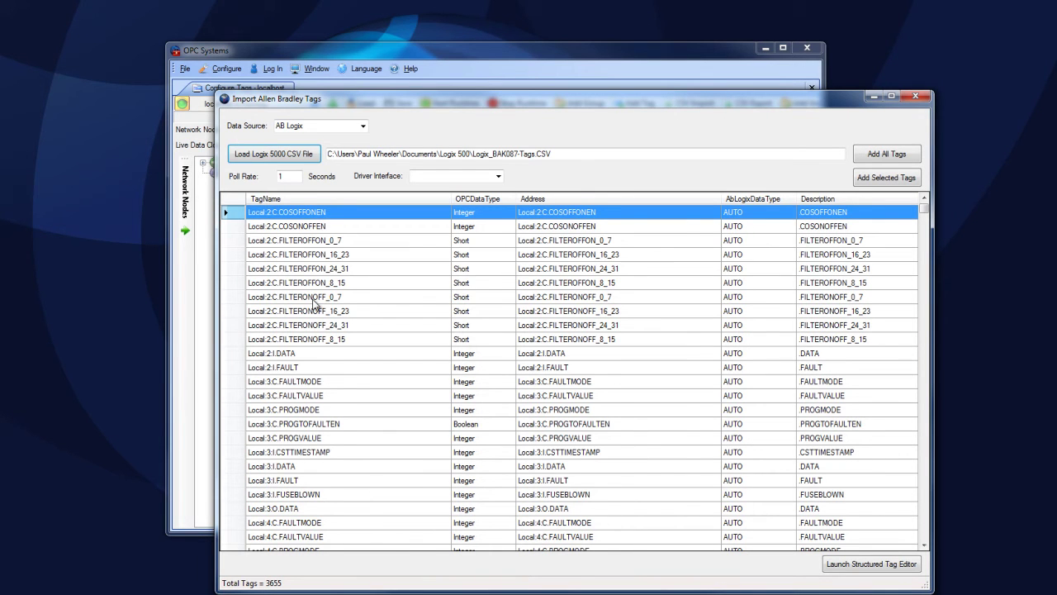
# Select ControlLogix5563 as the import's driver interface
pyautogui.click(290, 177)
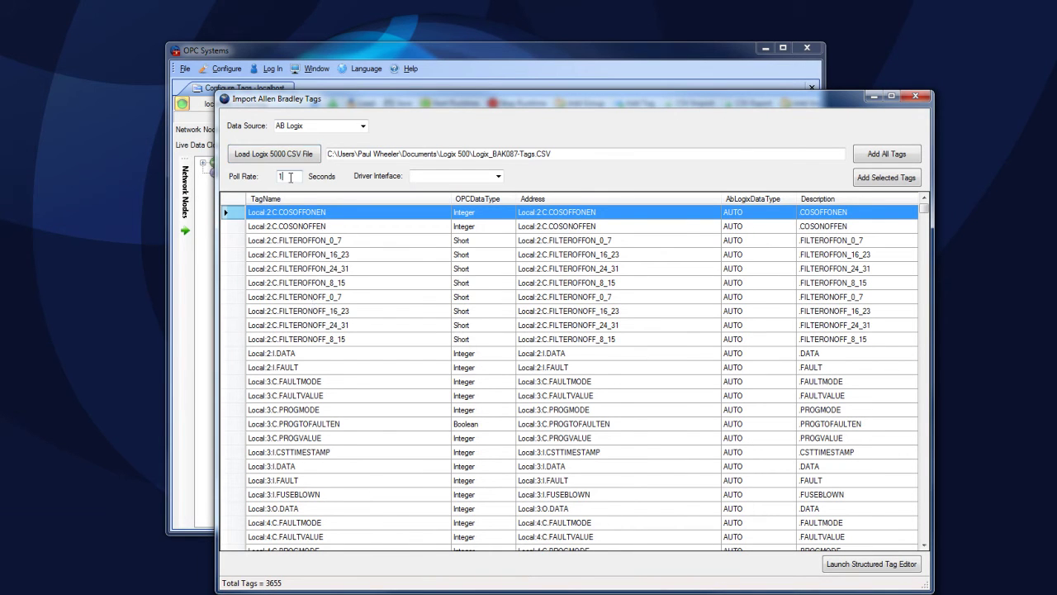
pyautogui.click(499, 178)
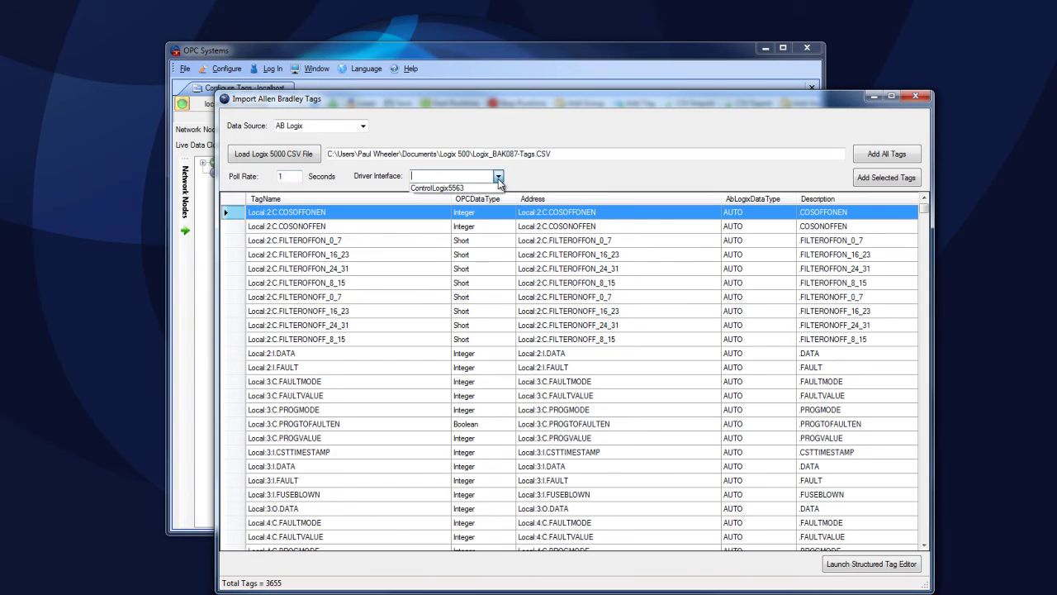
pyautogui.click(446, 189)
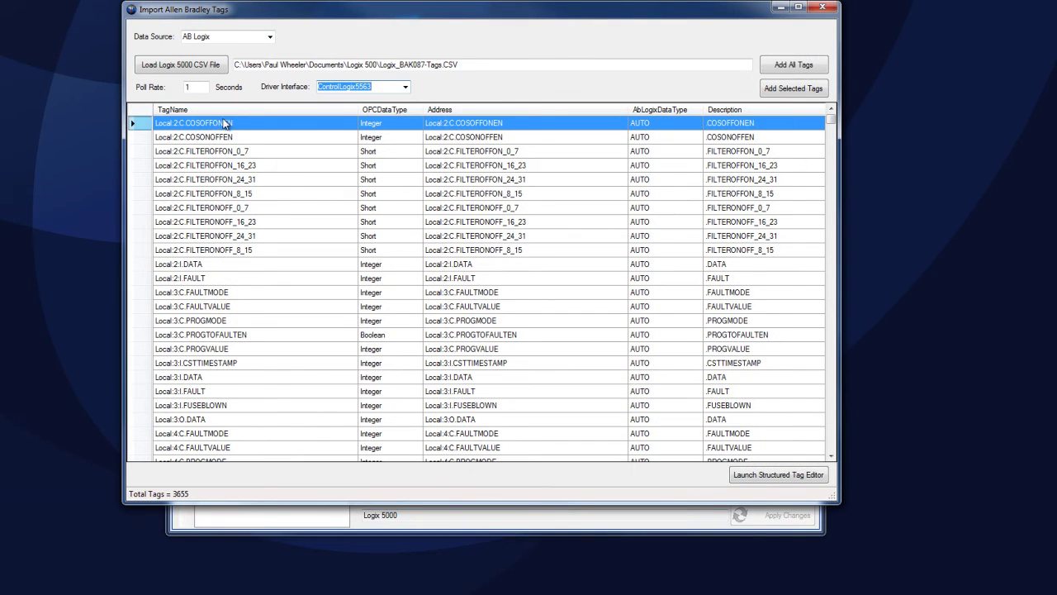
# Sort the tag grid by TagName, OPCDataType and Address, then by TagName again, and browse the list
pyautogui.click(224, 110)
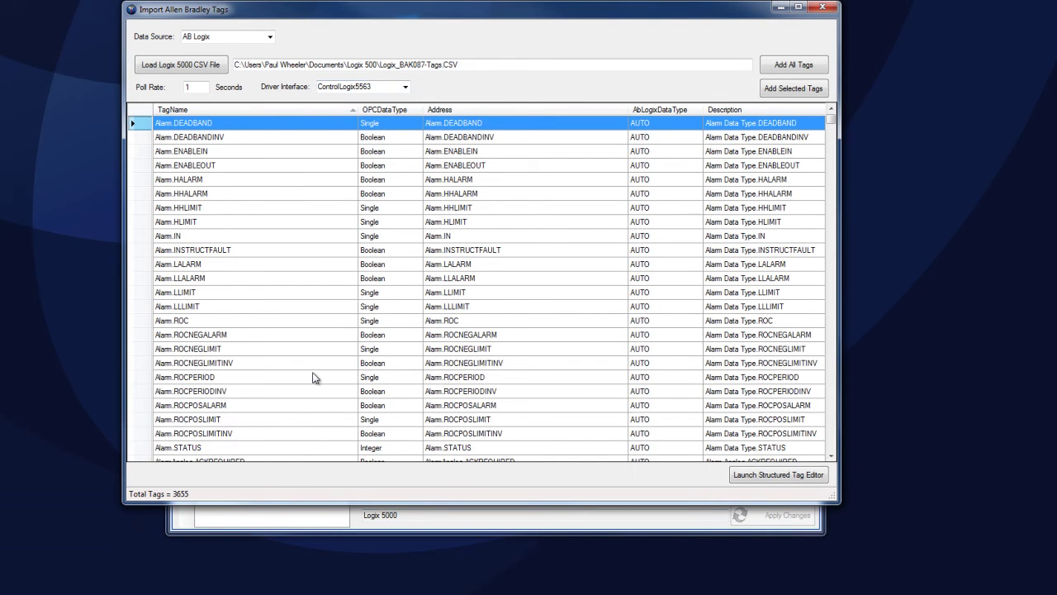
pyautogui.click(405, 109)
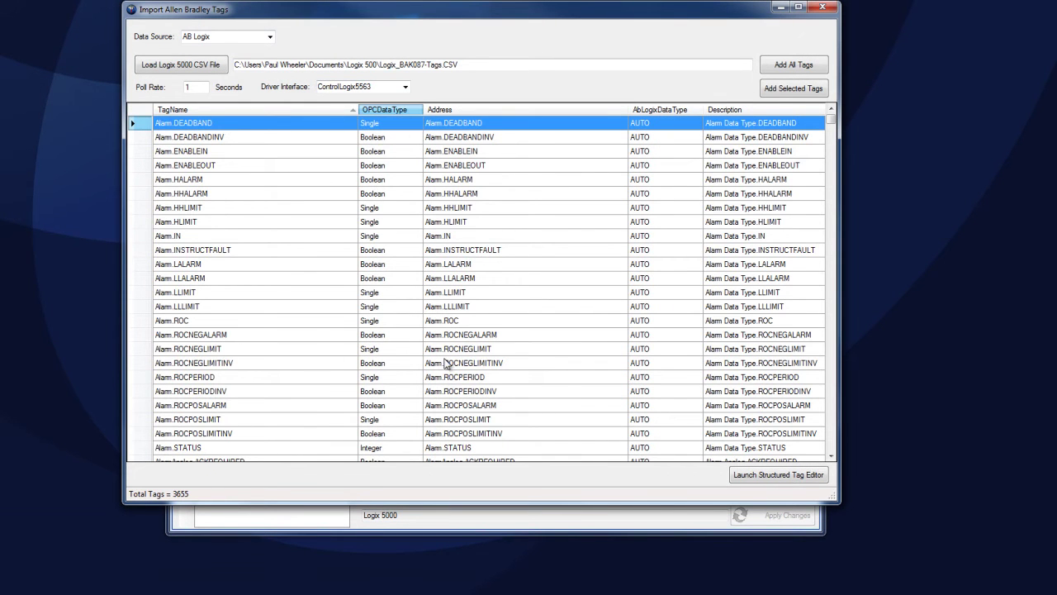
pyautogui.click(493, 110)
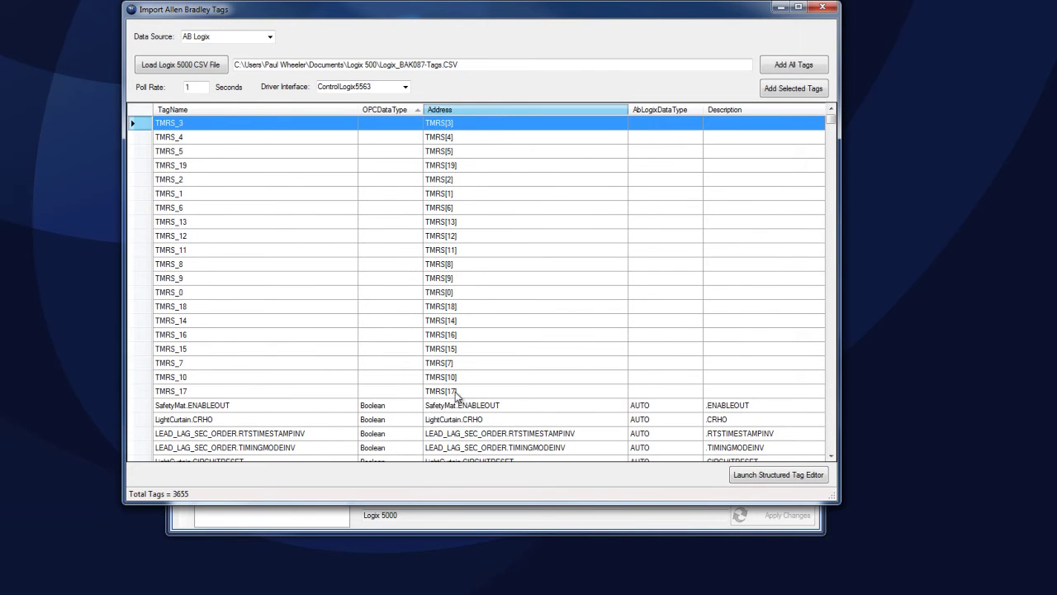
pyautogui.click(210, 112)
pyautogui.scroll(-15, 285, 389)
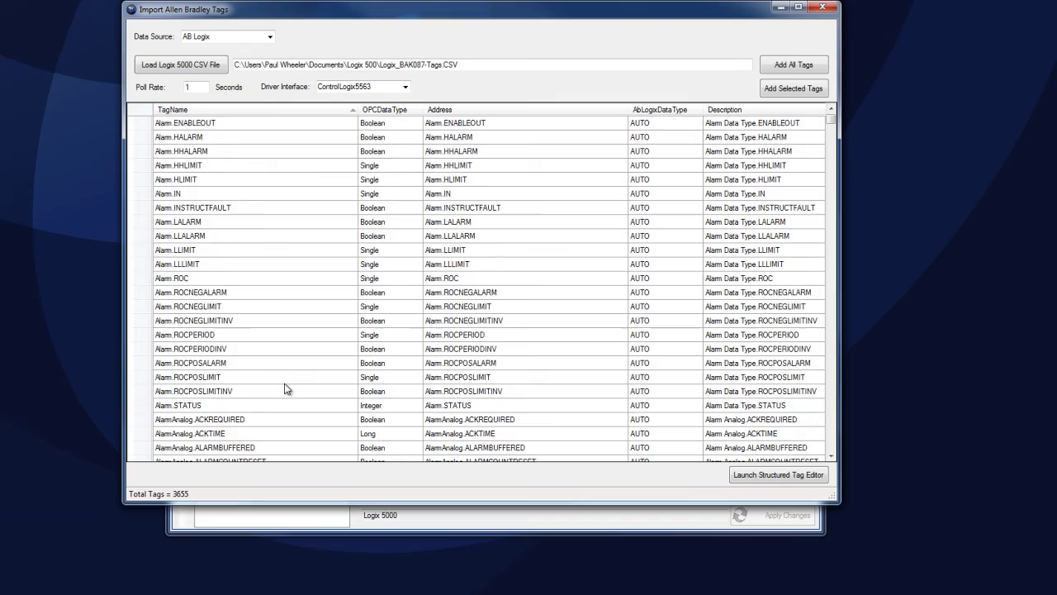
pyautogui.scroll(-20, 285, 389)
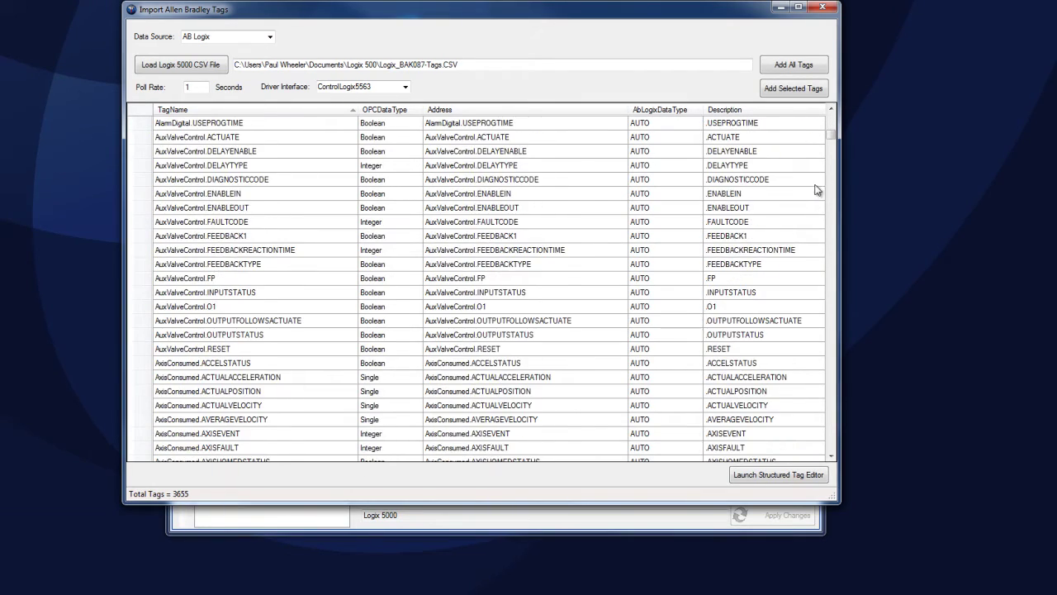
pyautogui.moveTo(831, 137); pyautogui.dragTo(826, 256)
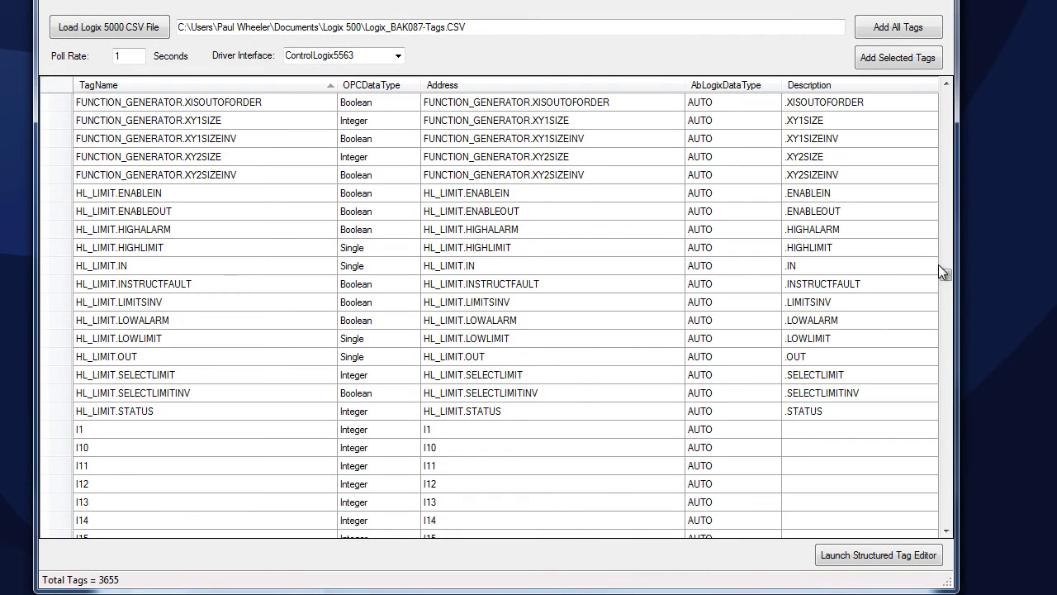
pyautogui.moveTo(944, 274); pyautogui.dragTo(934, 91)
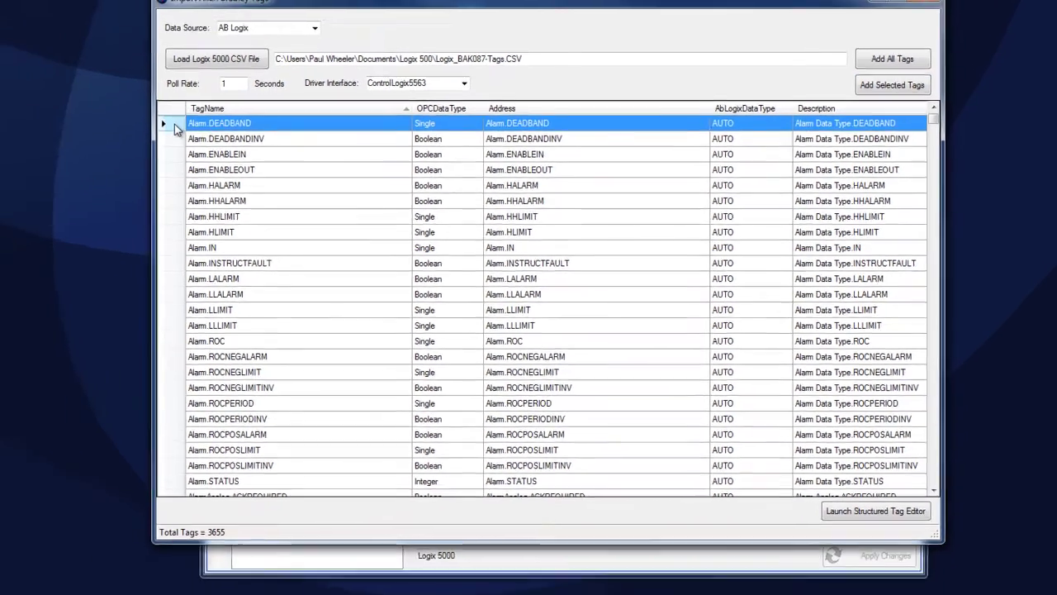
# Select the Alarm tags from Alarm.DEADBAND through the AlarmDigital tags
pyautogui.moveTo(174, 124); pyautogui.dragTo(212, 499)
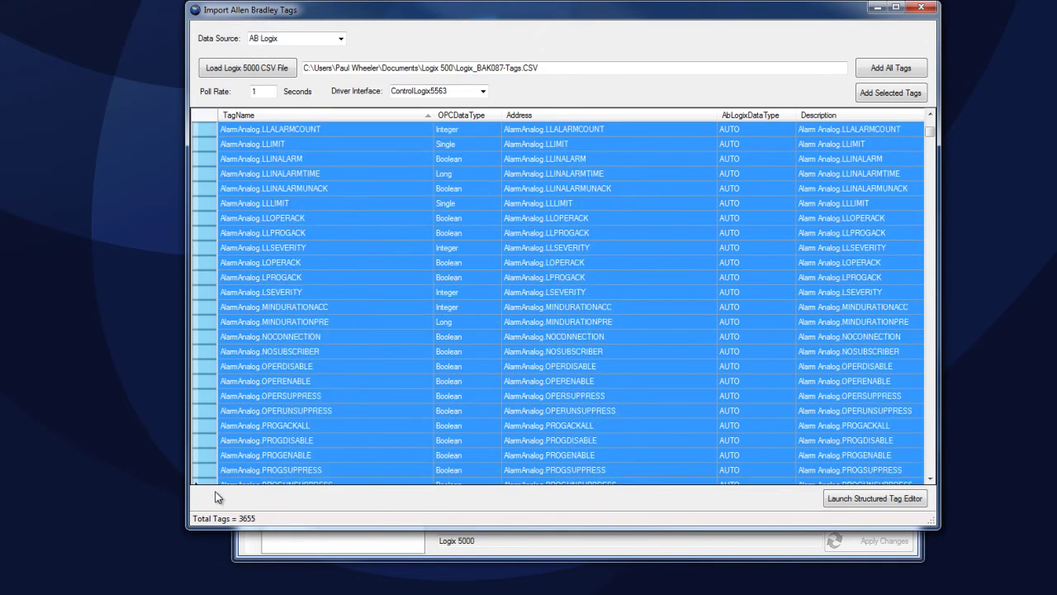
pyautogui.scroll(-6, 217, 488)
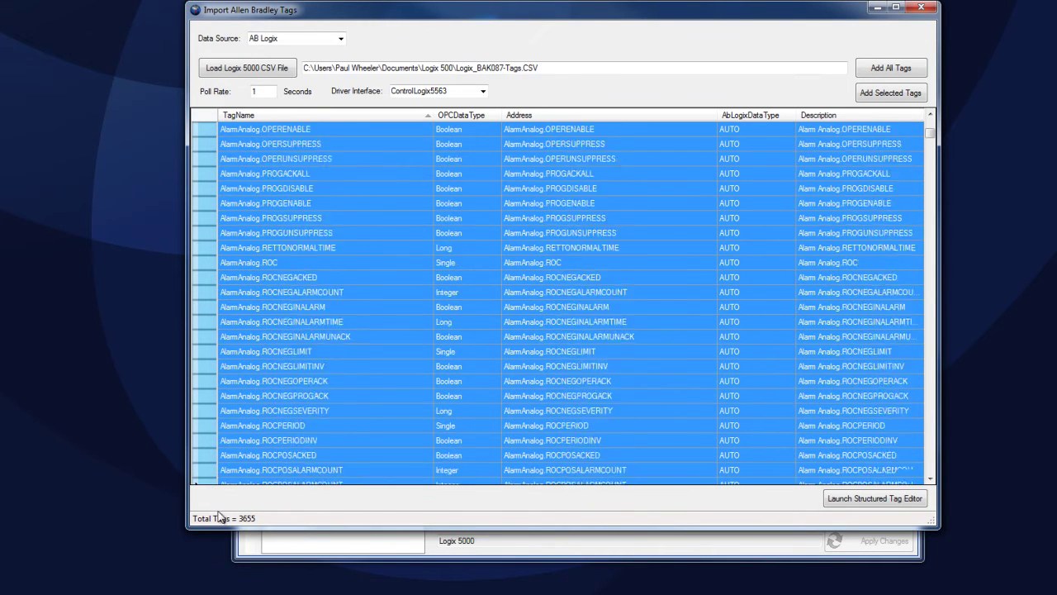
pyautogui.moveTo(222, 516); pyautogui.dragTo(273, 187)
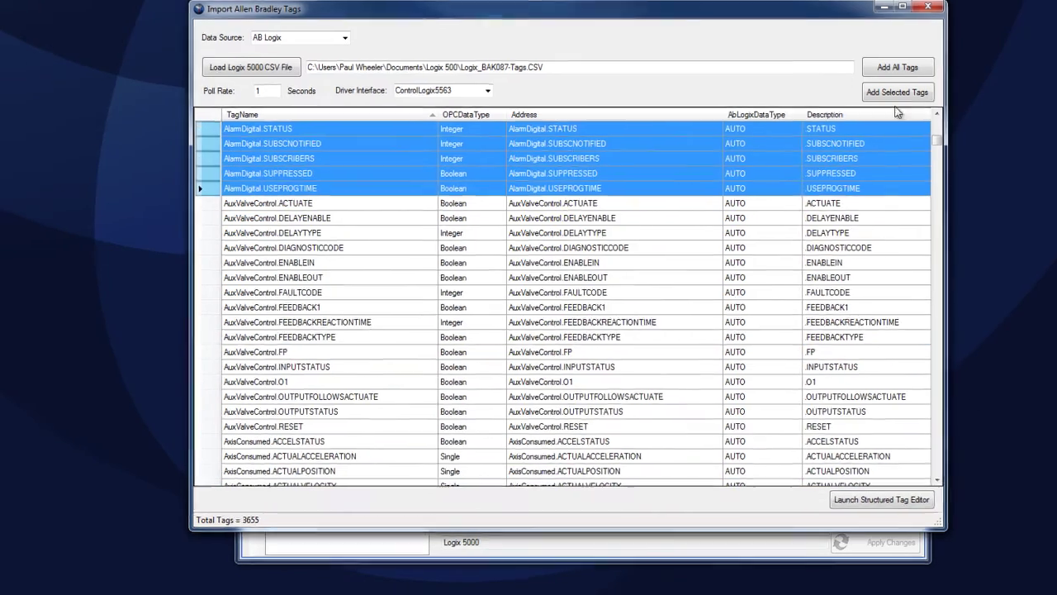
# Add the selected tags to the Logix 5000 group under OPC Systems.Net
pyautogui.click(897, 93)
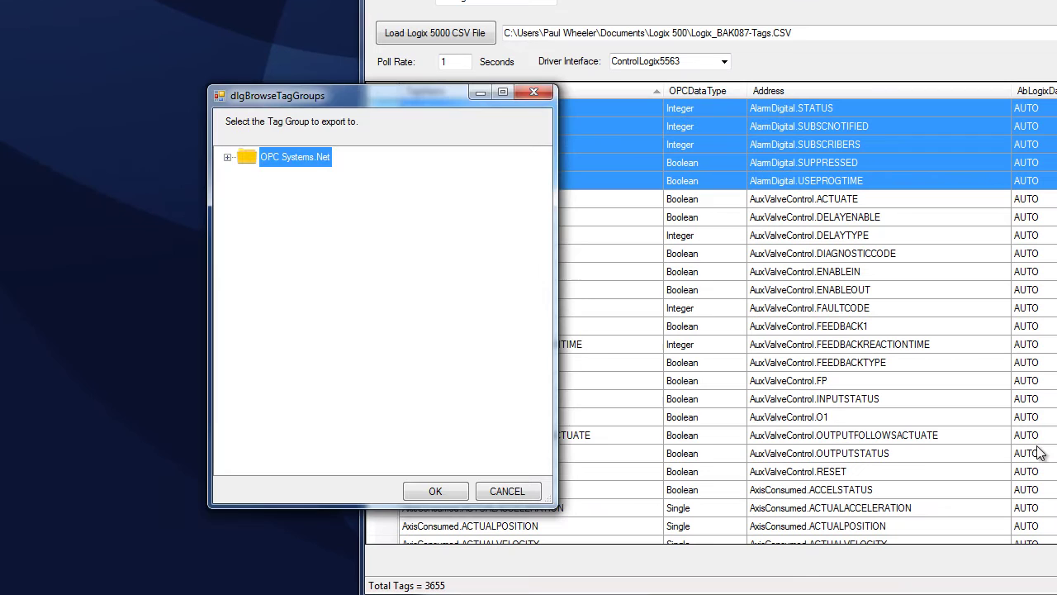
pyautogui.moveTo(352, 96); pyautogui.dragTo(492, 97)
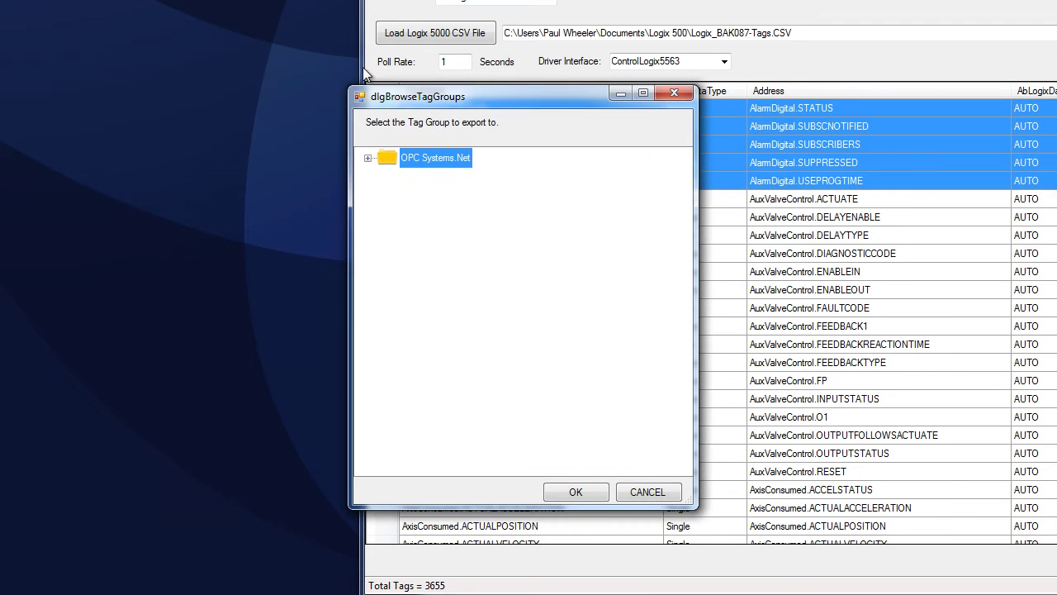
pyautogui.click(369, 159)
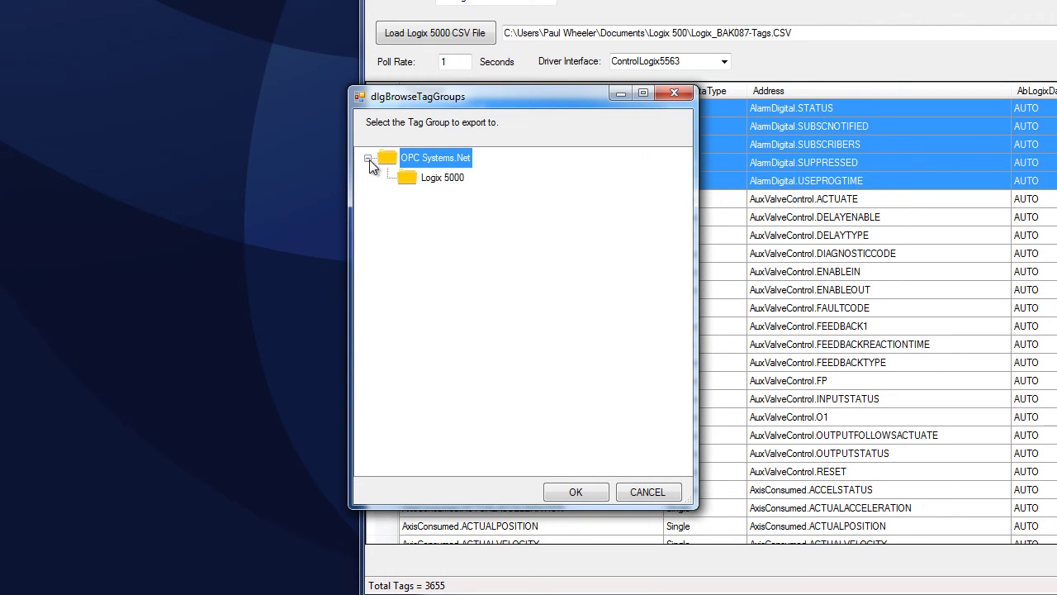
pyautogui.click(432, 178)
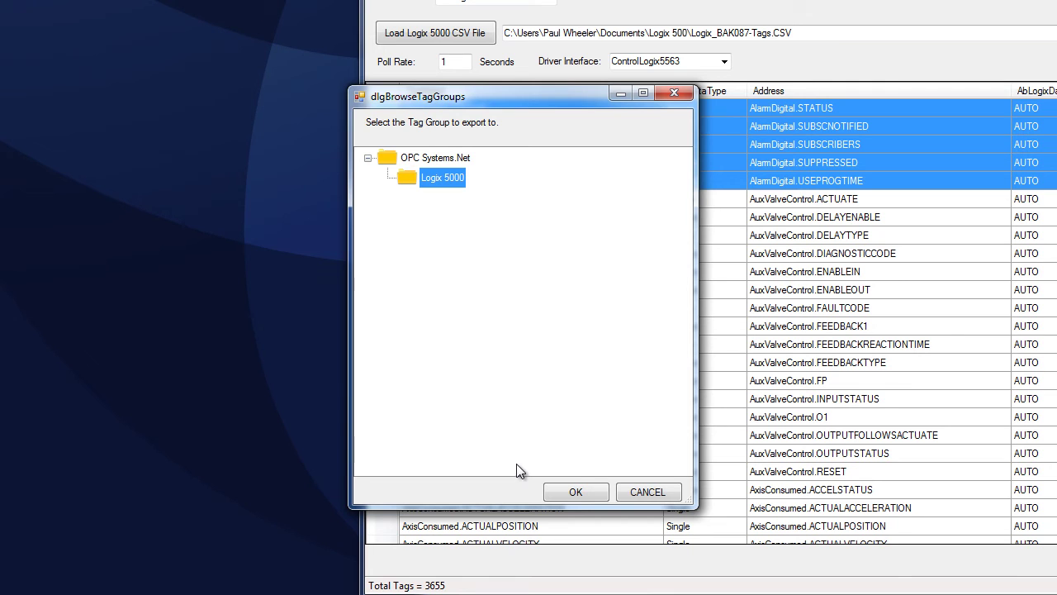
pyautogui.click(577, 492)
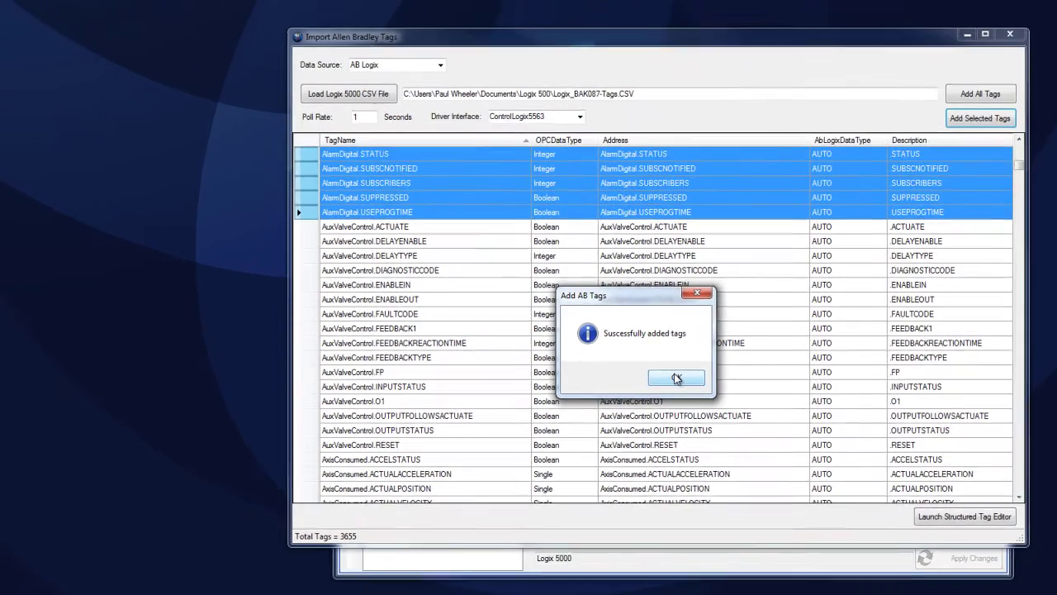
# Expand Logix 5000 and review the Alarm group tags from DEADBAND to ROC
pyautogui.click(676, 377)
pyautogui.click(541, 569)
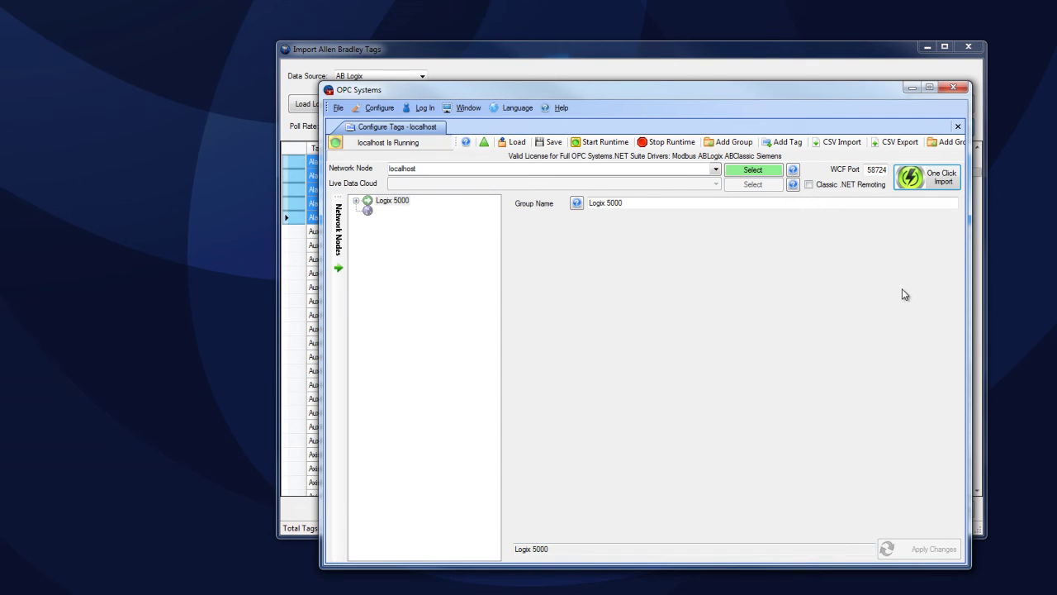
pyautogui.click(369, 200)
pyautogui.click(357, 201)
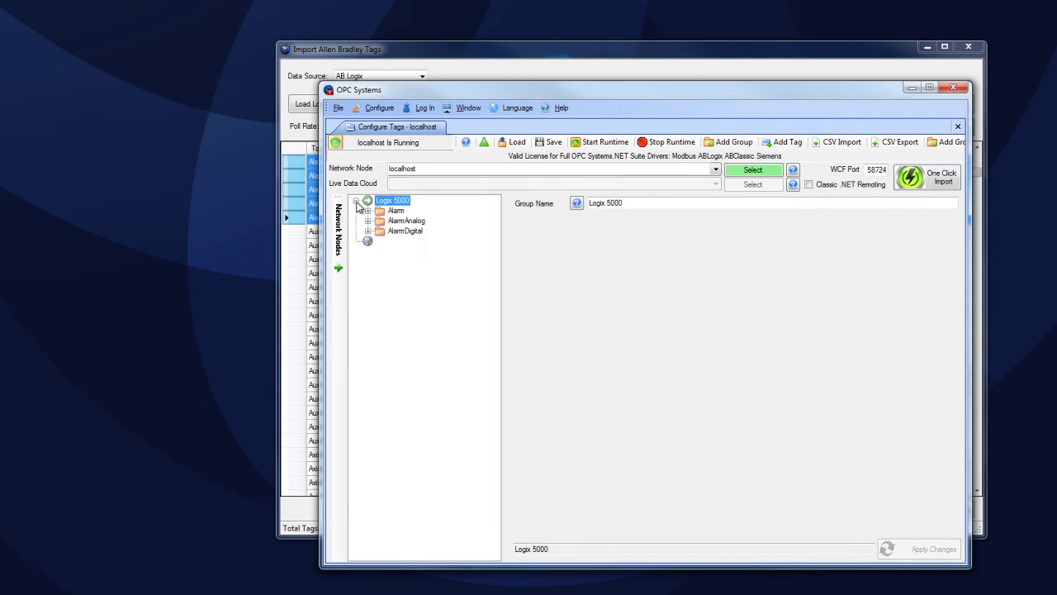
pyautogui.doubleClick(374, 212)
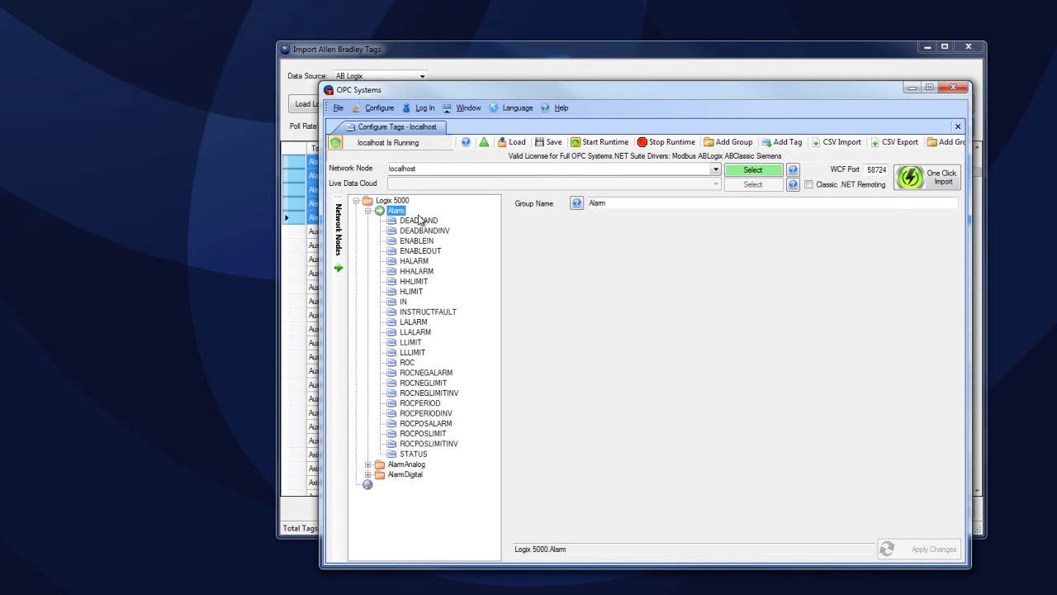
pyautogui.click(419, 222)
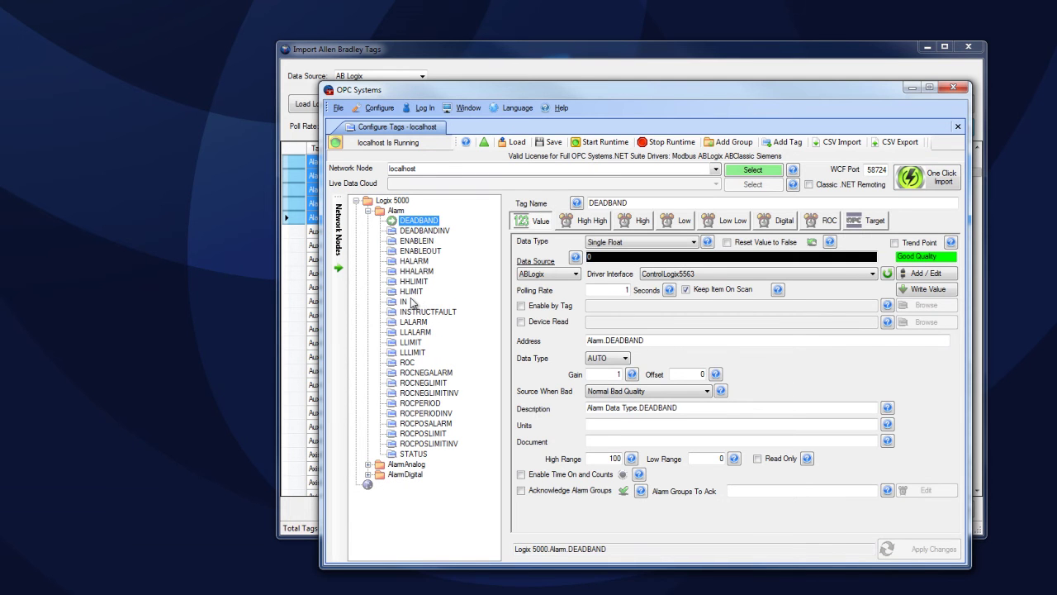
pyautogui.press('Down')
pyautogui.press('Down')
pyautogui.press('Down')
pyautogui.press('Down')
pyautogui.press('Down')
pyautogui.press('Down')
pyautogui.press('Down')
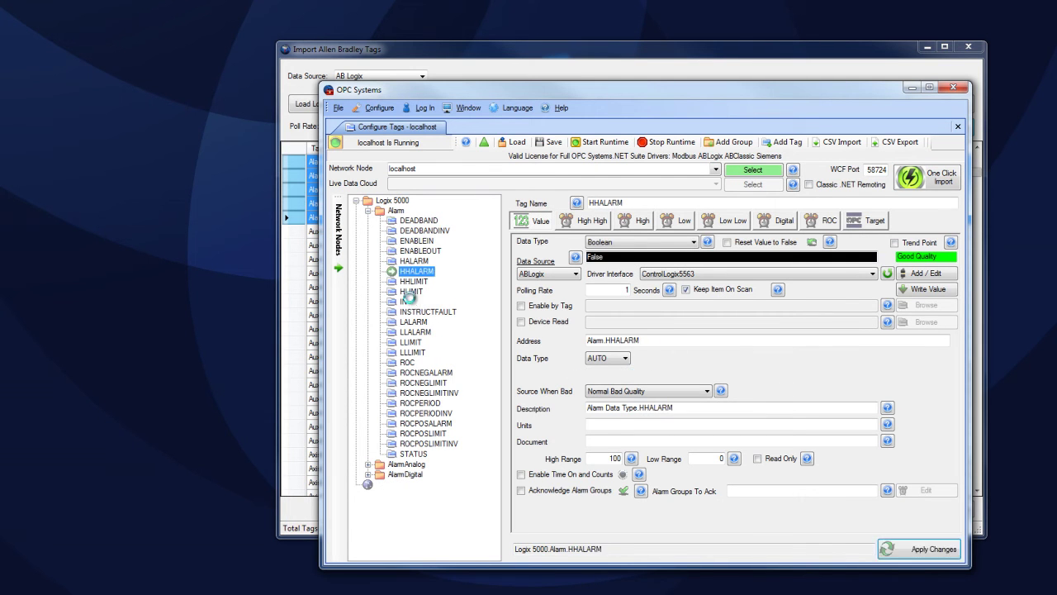
pyautogui.press('Down')
pyautogui.press('Down')
pyautogui.press('Down')
pyautogui.press('Down')
pyautogui.press('Down')
pyautogui.press('Down')
pyautogui.press('Down')
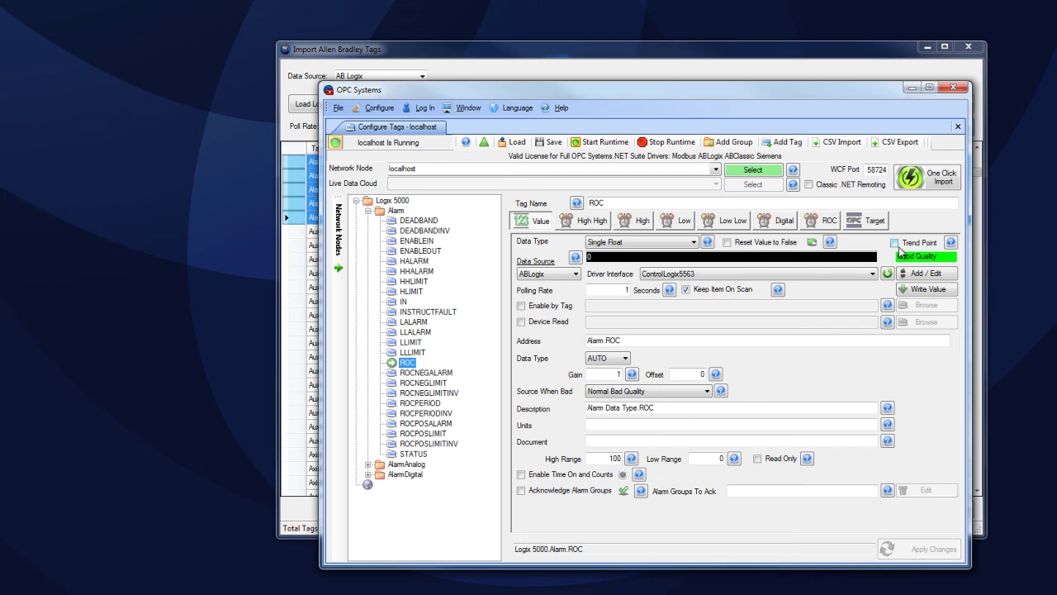
# Inspect the AlarmAnalog tags, including ACKREQUIRED, DELIVERYEN and the ROCNEG tags
pyautogui.click(369, 465)
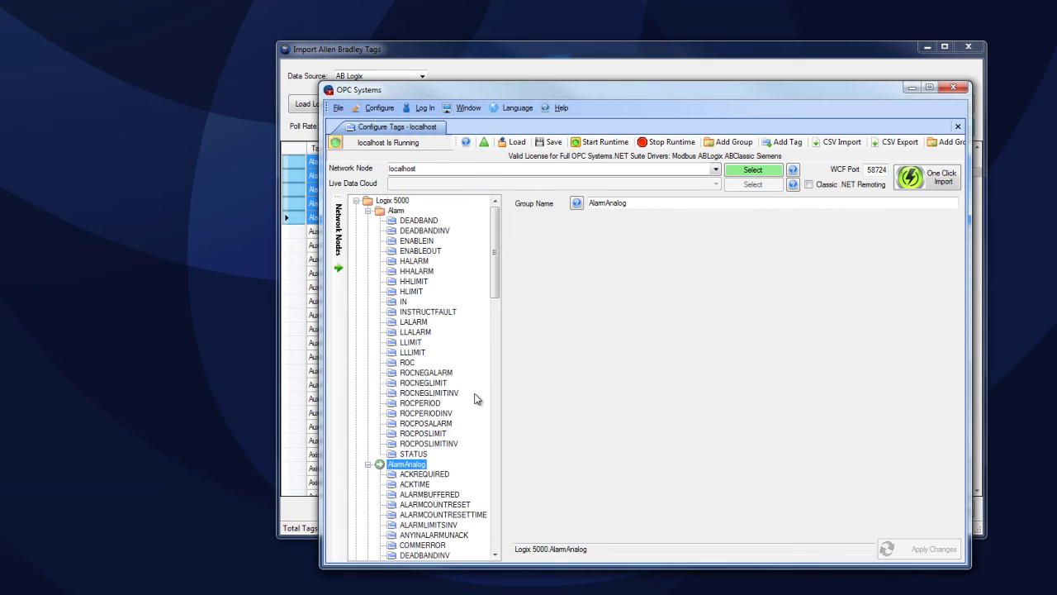
pyautogui.scroll(-1, 475, 398)
pyautogui.scroll(-4, 475, 398)
pyautogui.scroll(-3, 475, 398)
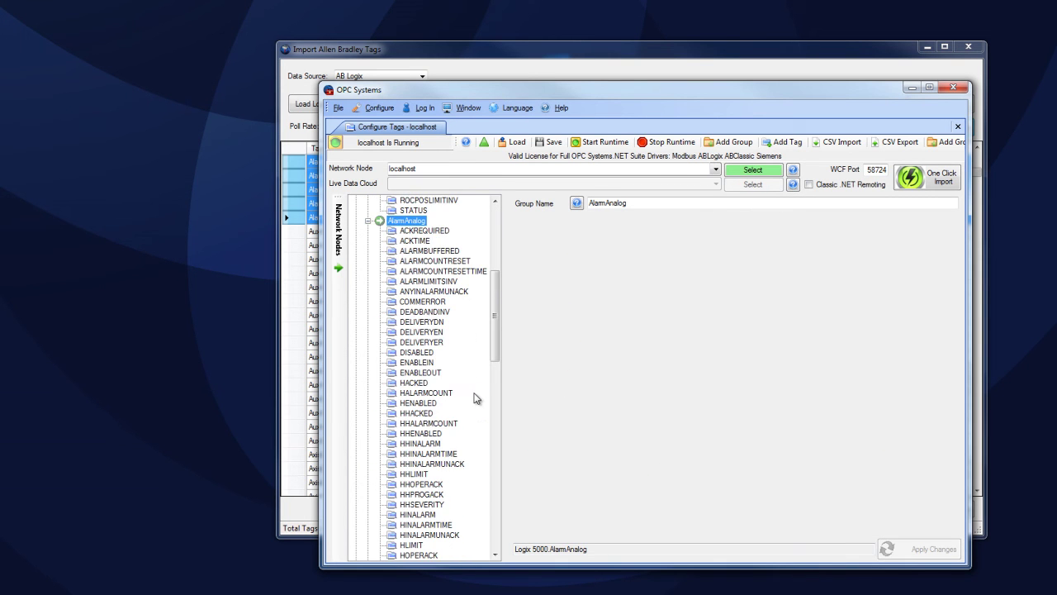
pyautogui.click(425, 231)
pyautogui.press('Down')
pyautogui.press('Down')
pyautogui.press('Down')
pyautogui.press('Down')
pyautogui.press('Down')
pyautogui.press('Down')
pyautogui.press('Down')
pyautogui.press('Down')
pyautogui.press('Down')
pyautogui.press('Down')
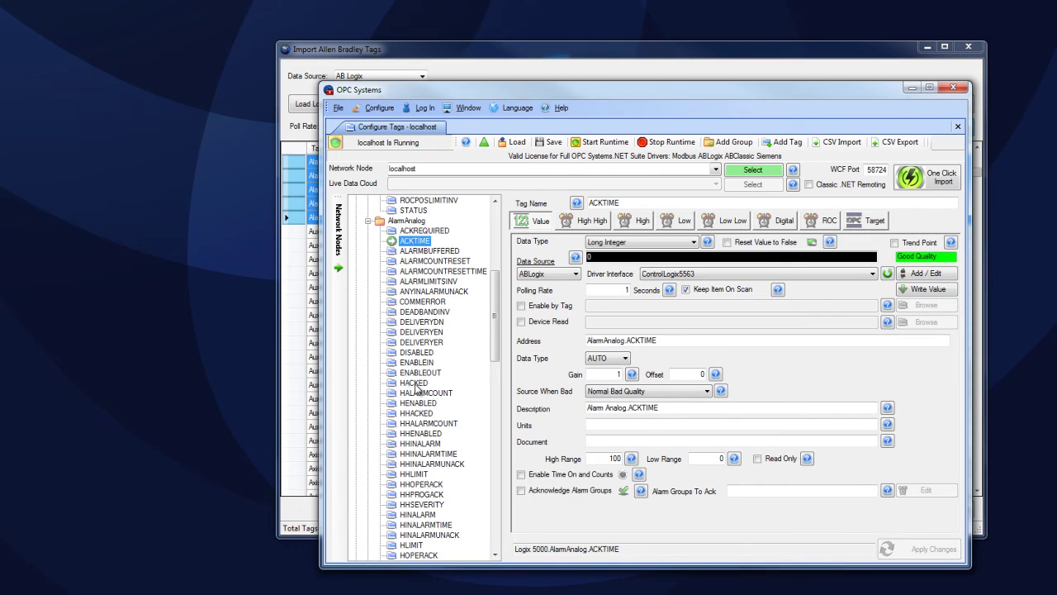
pyautogui.scroll(-10, 417, 413)
pyautogui.scroll(-12, 418, 422)
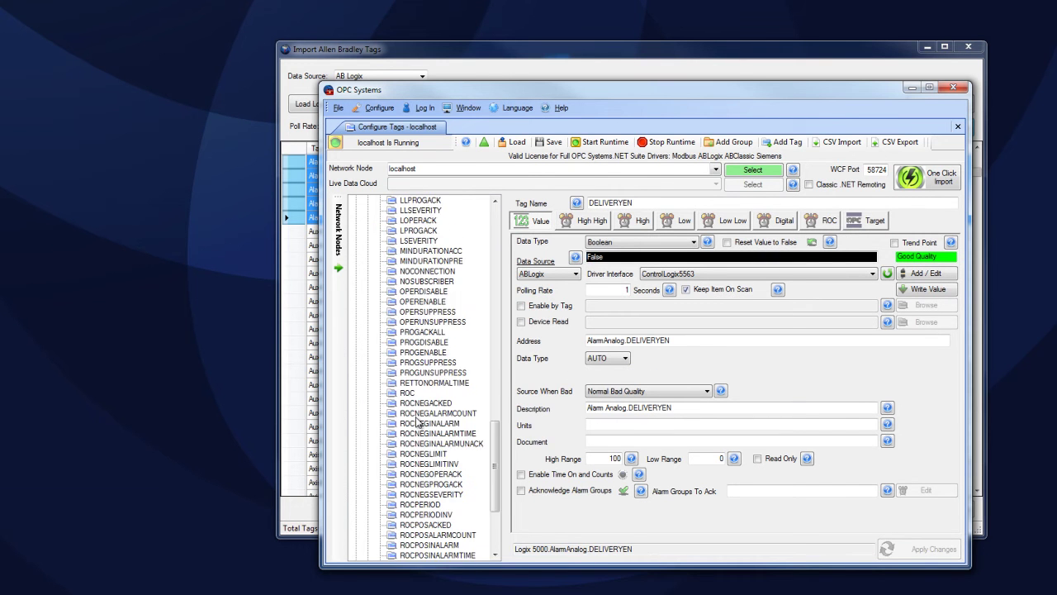
pyautogui.click(433, 301)
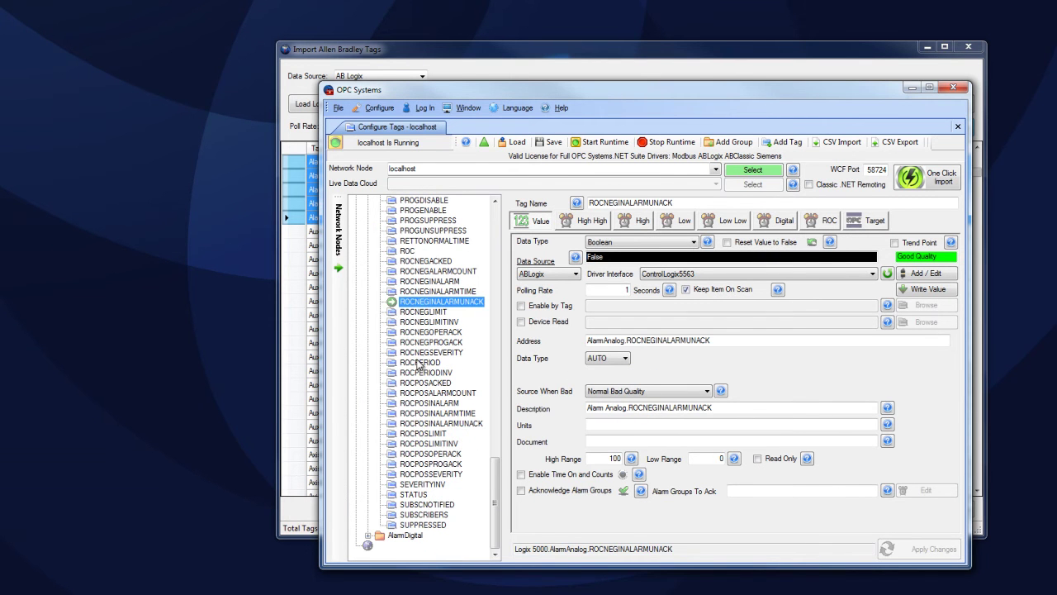
pyautogui.click(425, 403)
pyautogui.click(439, 282)
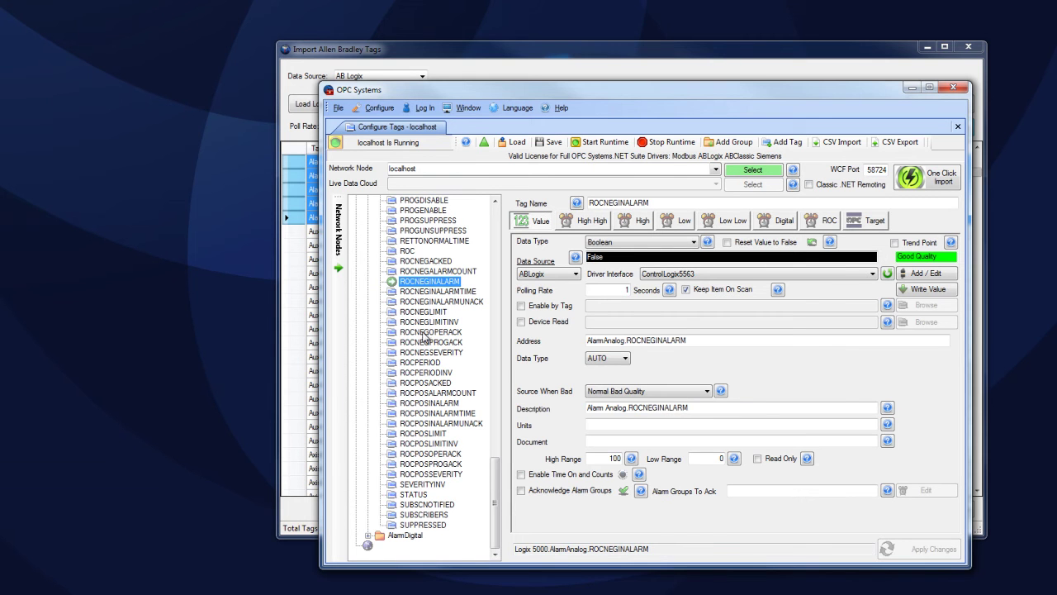
pyautogui.click(427, 342)
# Inspect the AlarmDigital tags such as INSTRUCTFAULT, PROGSUPPRESS and SUBSCRIBERS, then return to the import window
pyautogui.doubleClick(370, 544)
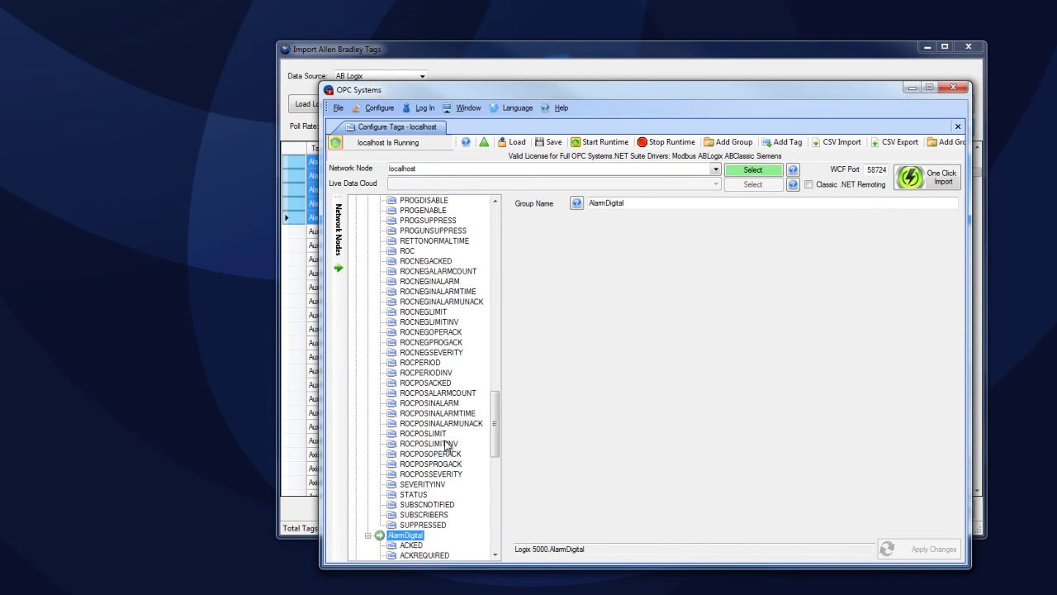
pyautogui.click(422, 364)
pyautogui.scroll(-1, 429, 508)
pyautogui.scroll(-2, 430, 508)
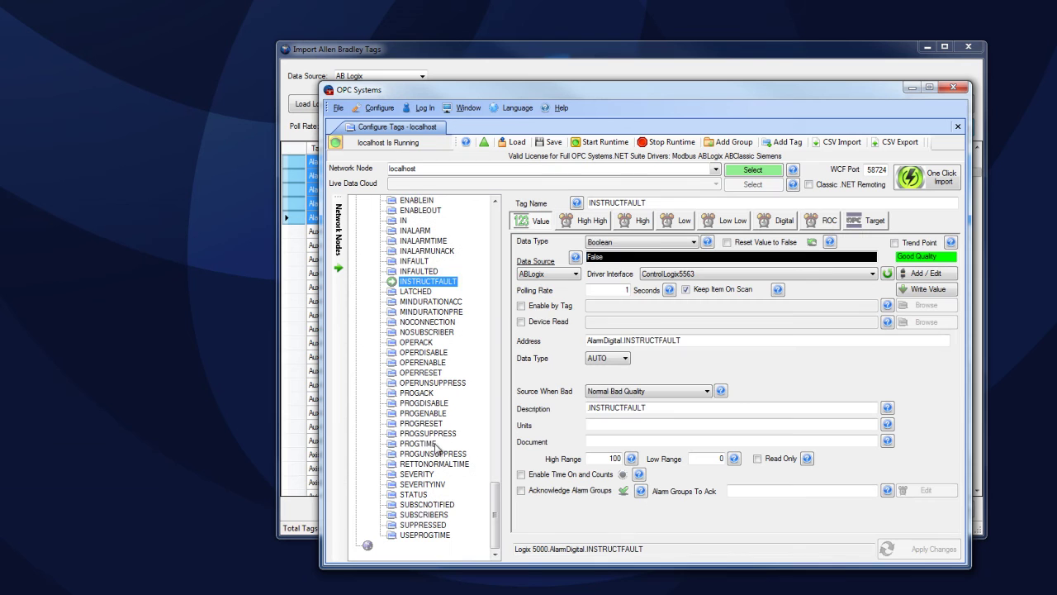
pyautogui.click(426, 433)
pyautogui.click(426, 504)
pyautogui.click(423, 515)
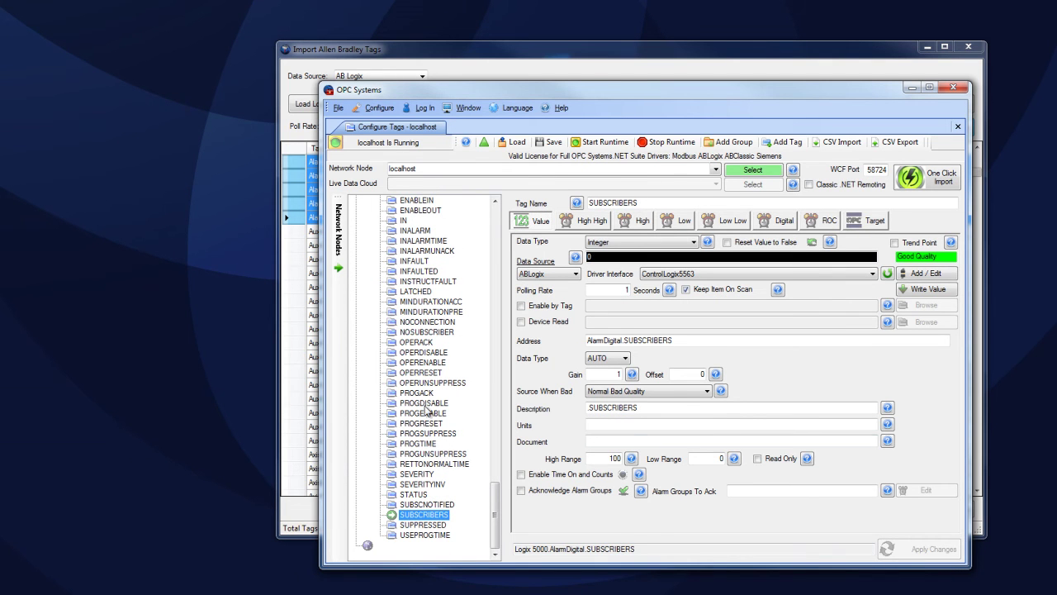
pyautogui.click(760, 51)
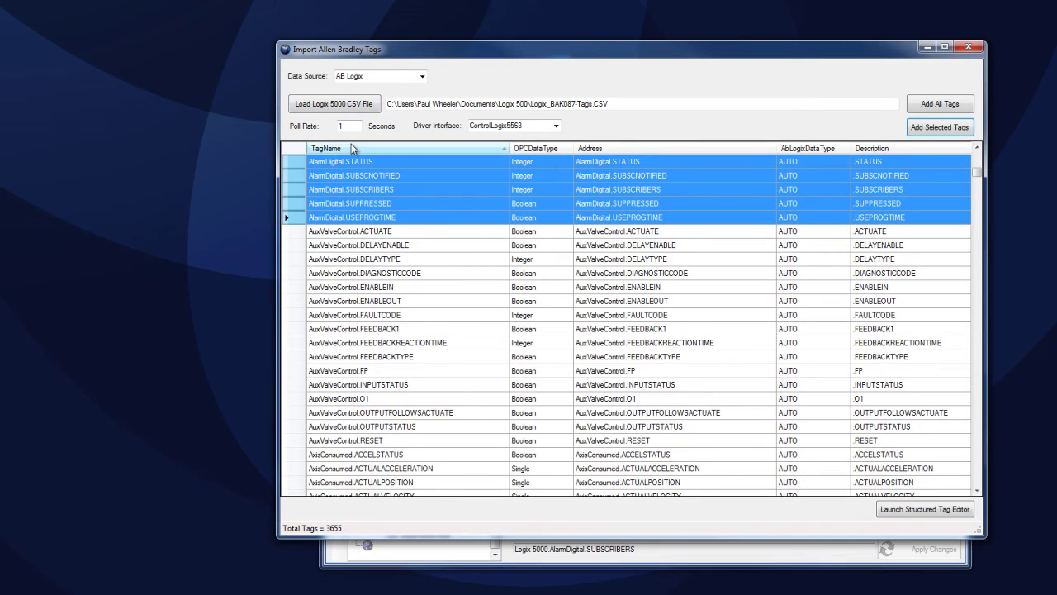
# Open the enlarged Structured Tag Editor and display AXIS_VIRTUAL's 61 elements
pyautogui.click(927, 510)
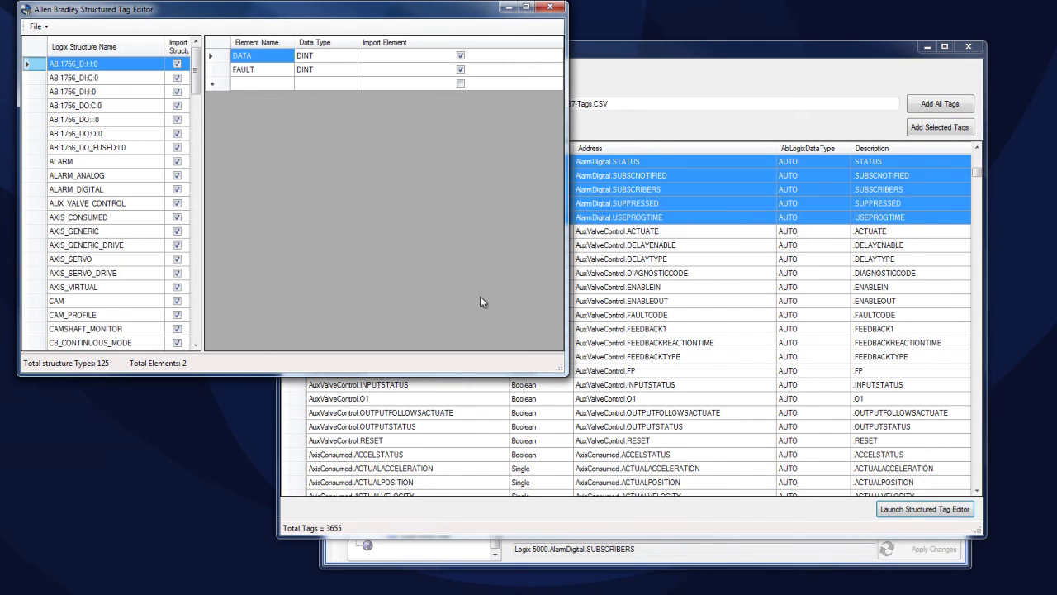
pyautogui.moveTo(564, 374); pyautogui.dragTo(758, 587)
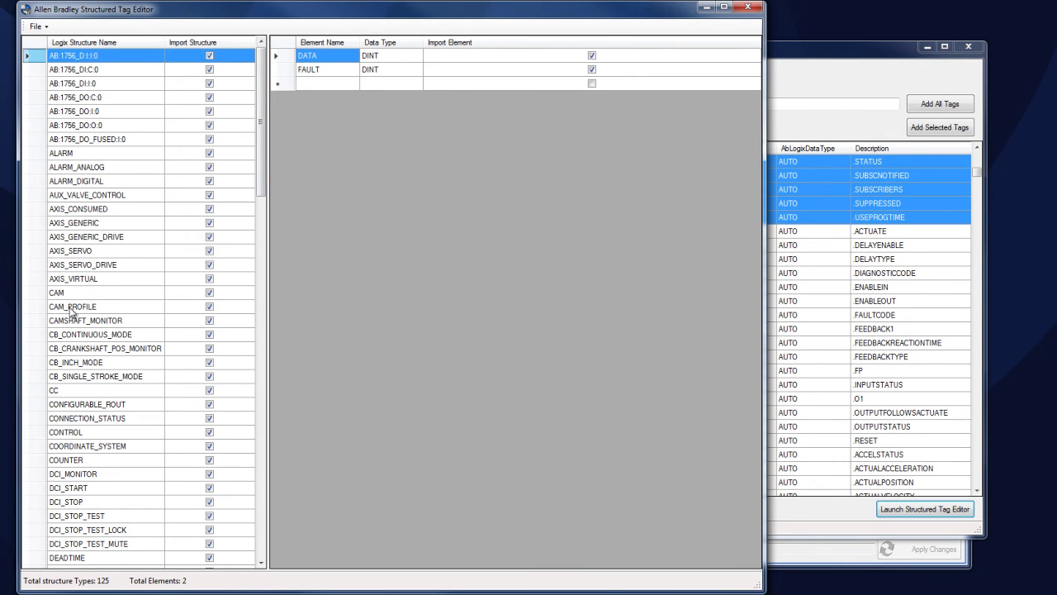
pyautogui.click(141, 307)
pyautogui.click(100, 280)
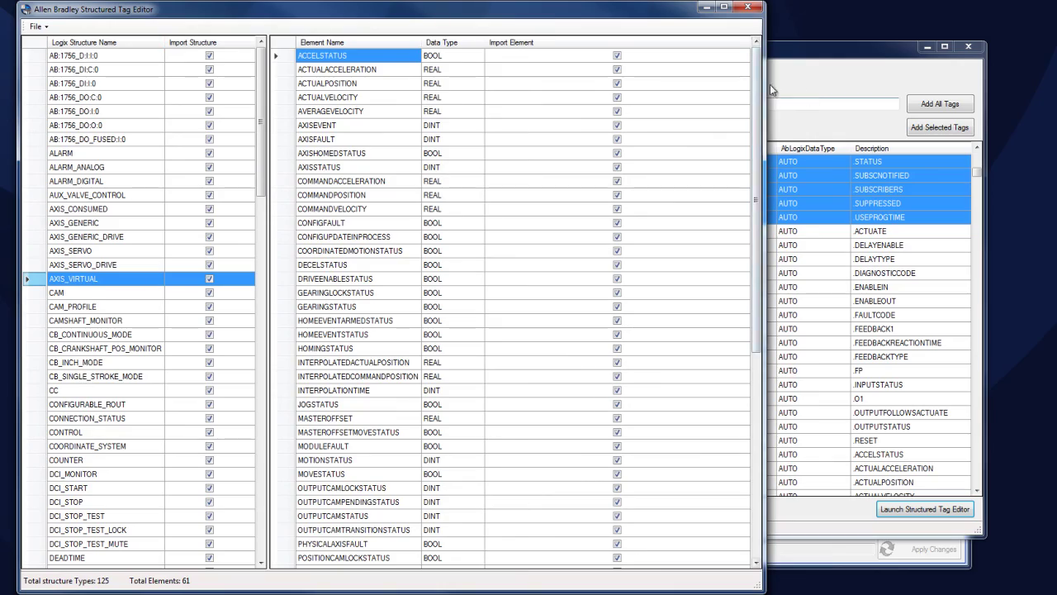
# Exclude ACTUALPOSITION, AVERAGEVELOCITY, COMMANDACCELERATION and the whole AXIS_VIRTUAL structure from import
pyautogui.moveTo(756, 93)
pyautogui.mouseDown()
pyautogui.moveTo(757, 304)
pyautogui.moveTo(760, 79)
pyautogui.mouseUp()
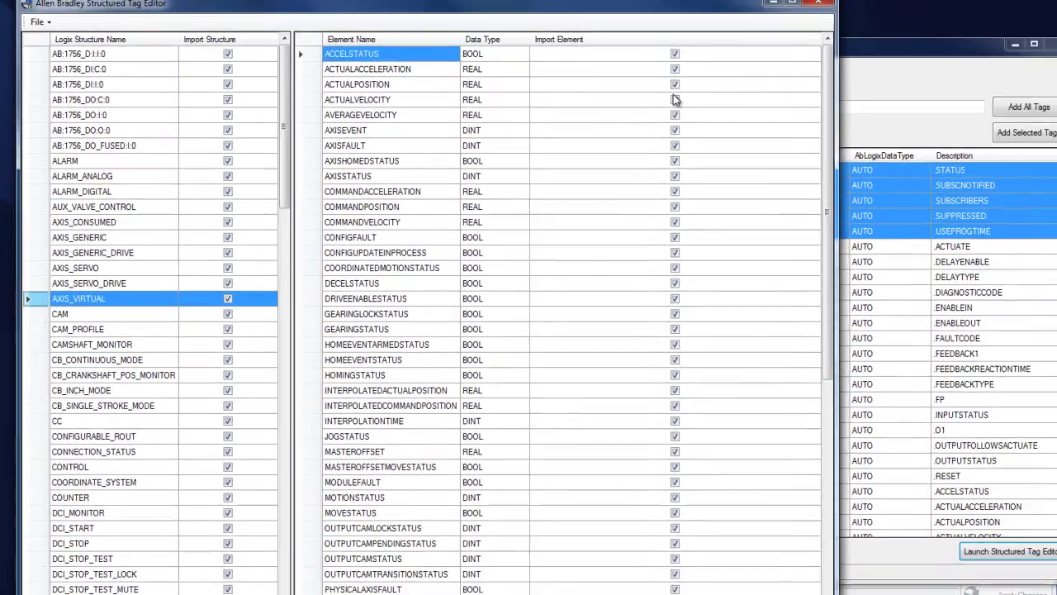
pyautogui.click(801, 90)
pyautogui.click(618, 84)
pyautogui.click(617, 111)
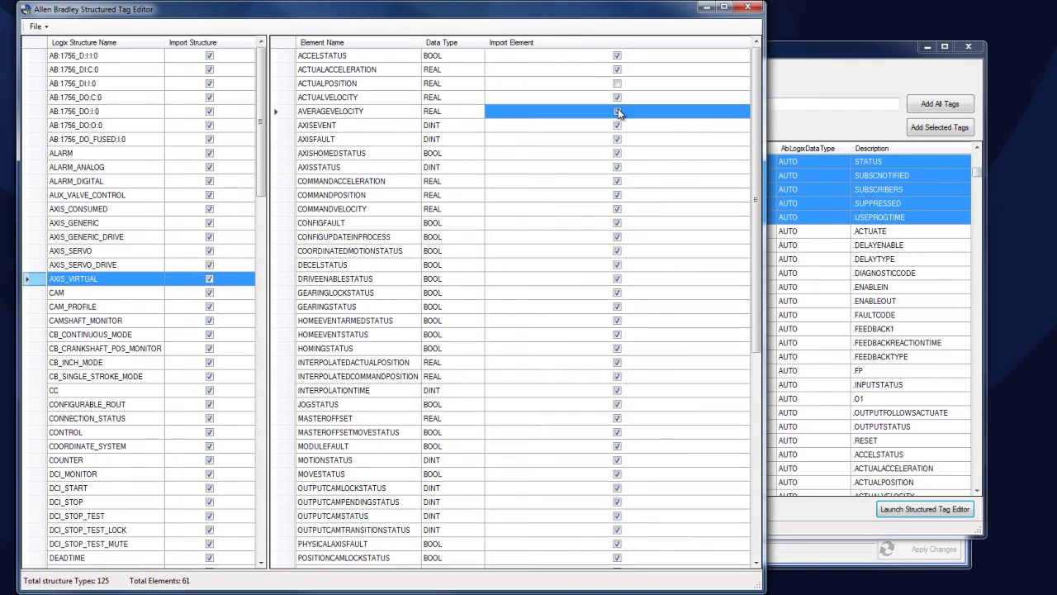
pyautogui.click(617, 181)
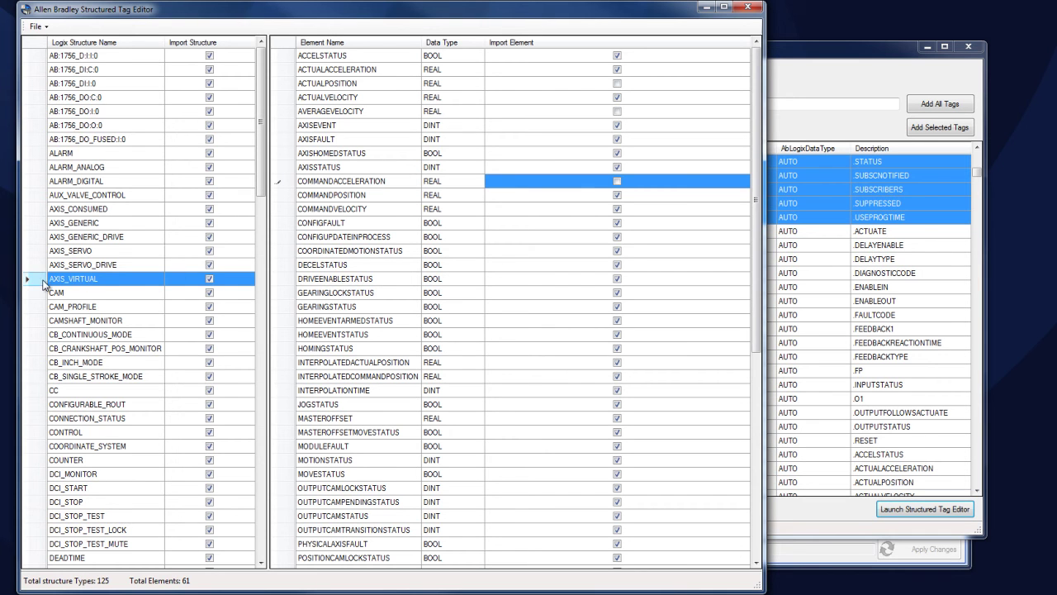
pyautogui.click(211, 280)
# Save the structured tag changes via File > Save Changes
pyautogui.click(38, 27)
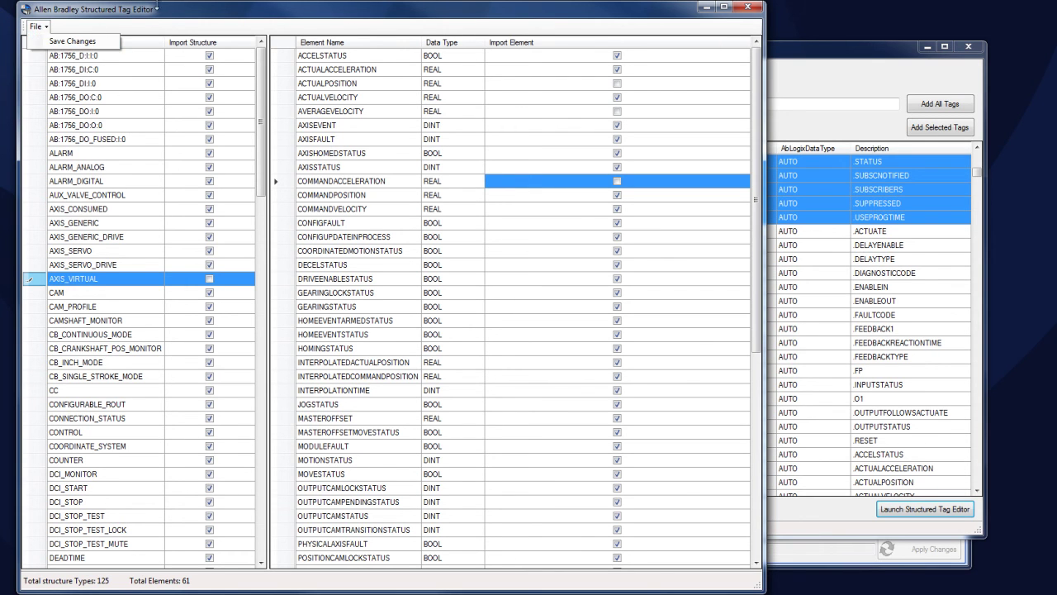
pyautogui.click(52, 41)
pyautogui.moveTo(260, 165); pyautogui.dragTo(261, 190)
pyautogui.click(209, 195)
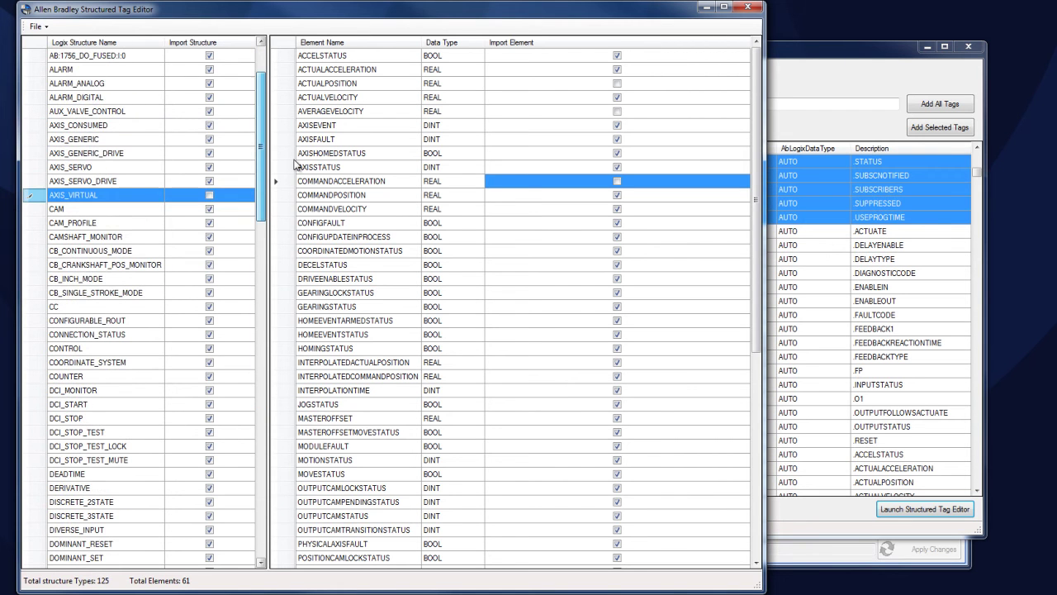
# Re-include AXIS_VIRTUAL and its COMMANDACCELERATION, ACTUALPOSITION and AVERAGEVELOCITY elements in the import
pyautogui.click(209, 196)
pyautogui.click(618, 182)
pyautogui.click(617, 111)
pyautogui.click(617, 83)
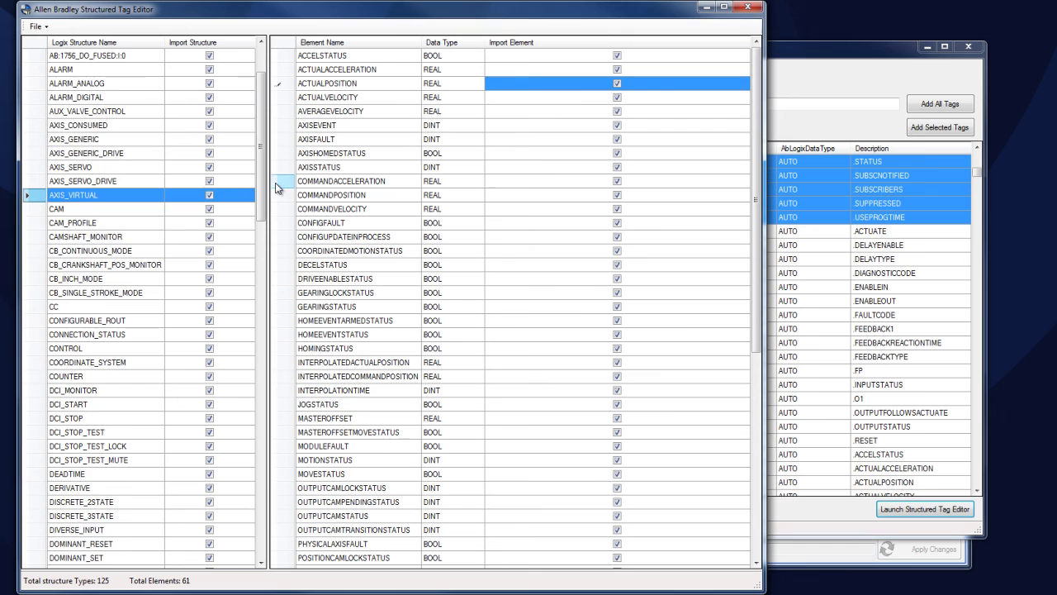
# Add a new structure named 'Device' at the end of the structure list
pyautogui.click(260, 520)
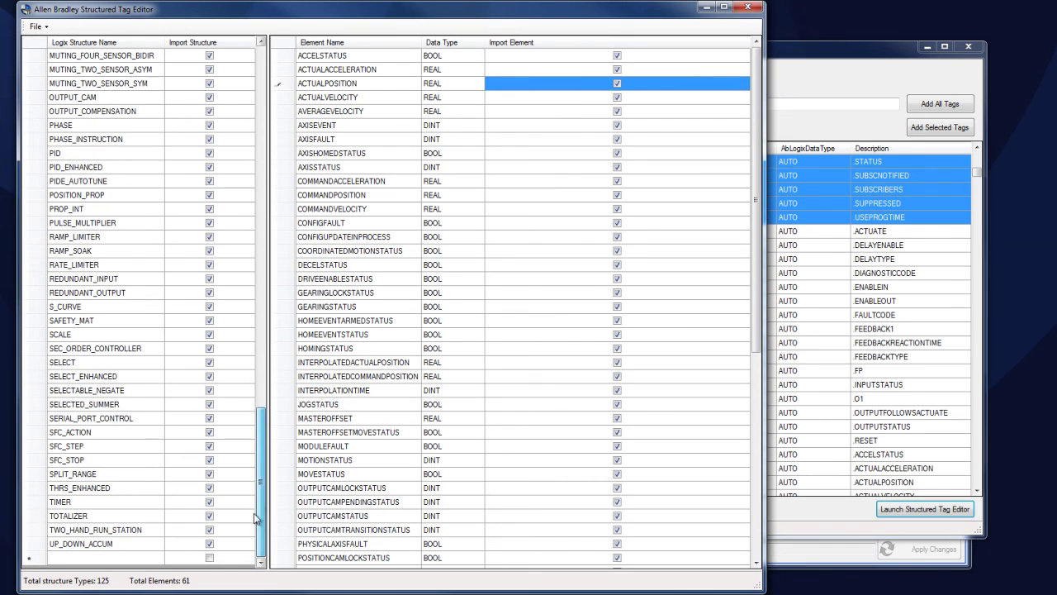
pyautogui.click(87, 559)
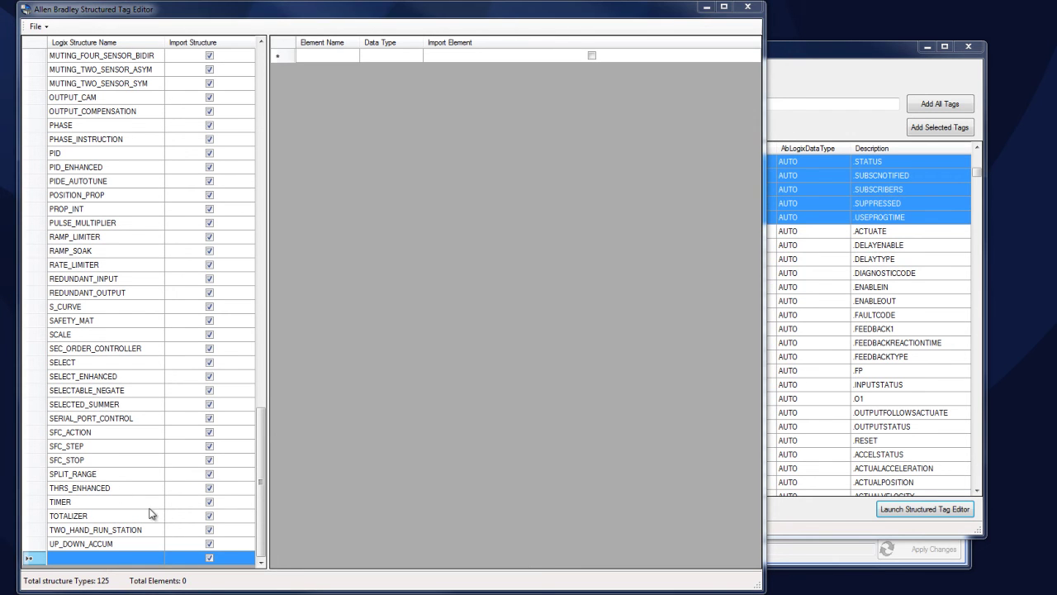
pyautogui.click(116, 559)
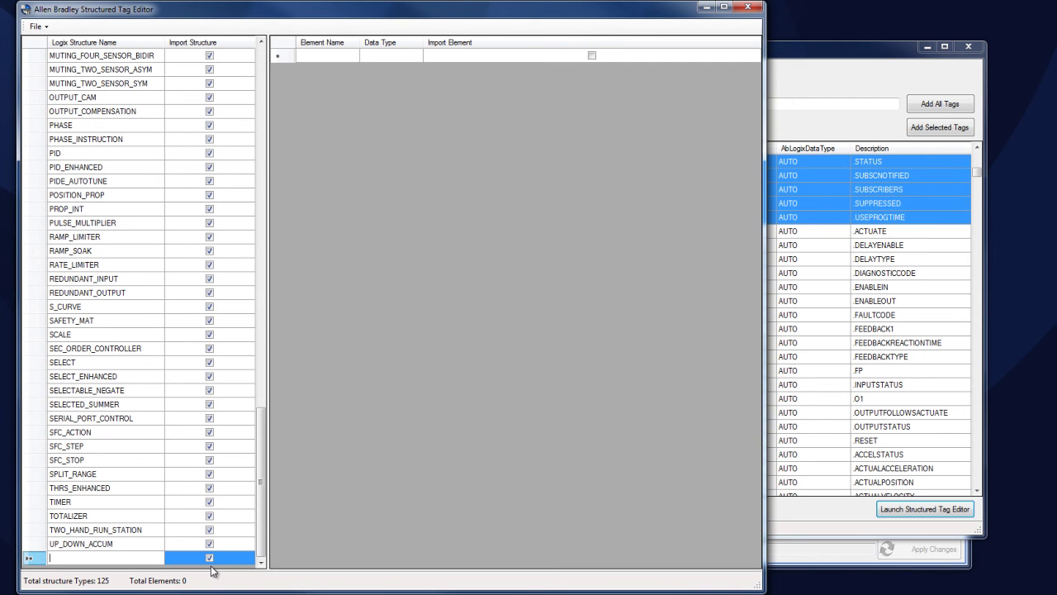
pyautogui.write('Device')
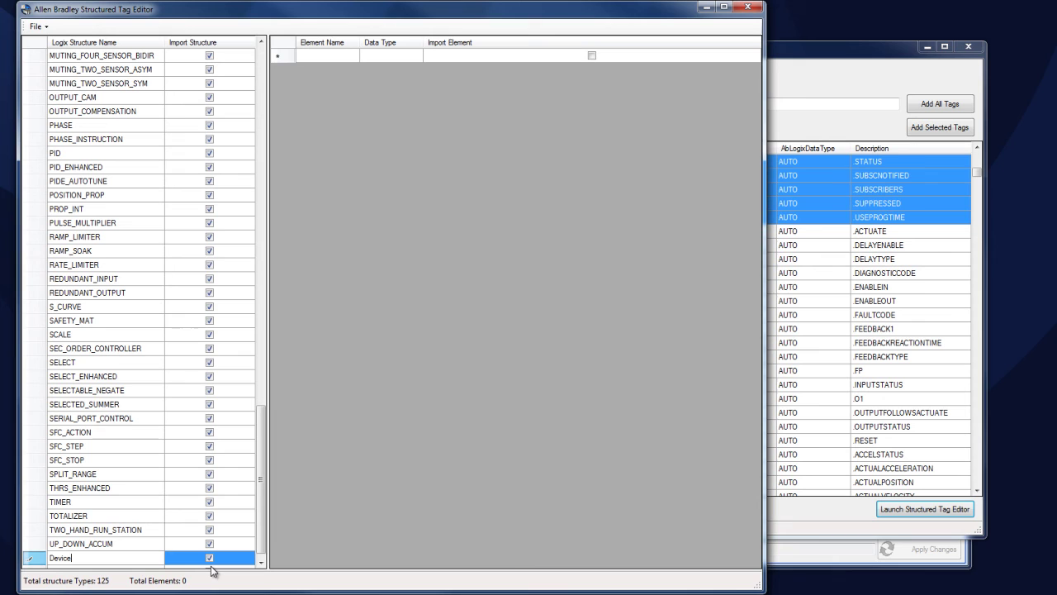
pyautogui.click(314, 55)
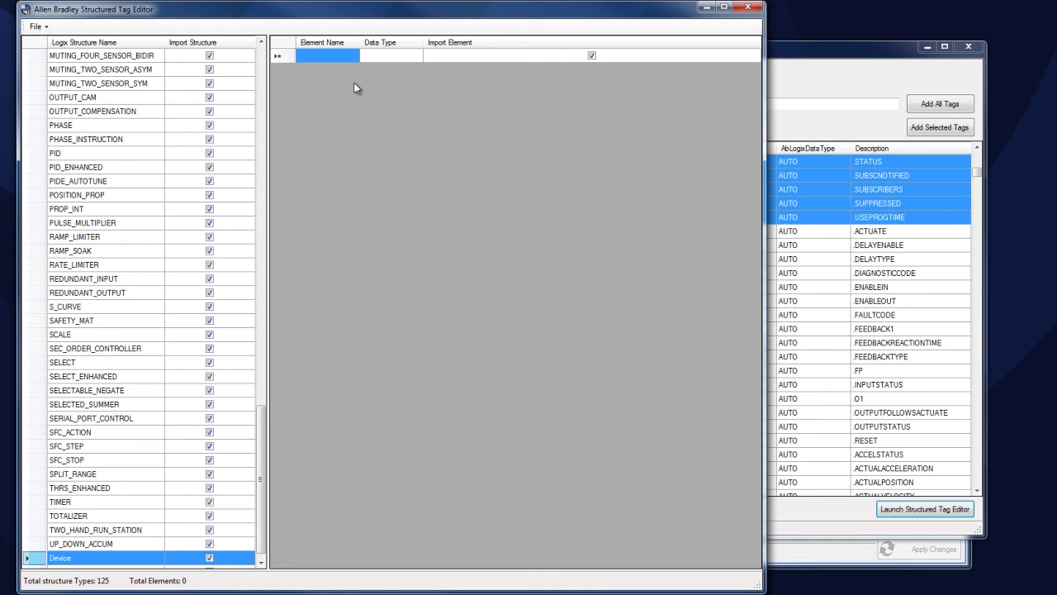
# Give Device the elements Name as STRING, DEVICEID as DINT and VALUE as REAL
pyautogui.write('Name')
pyautogui.press('Tab')
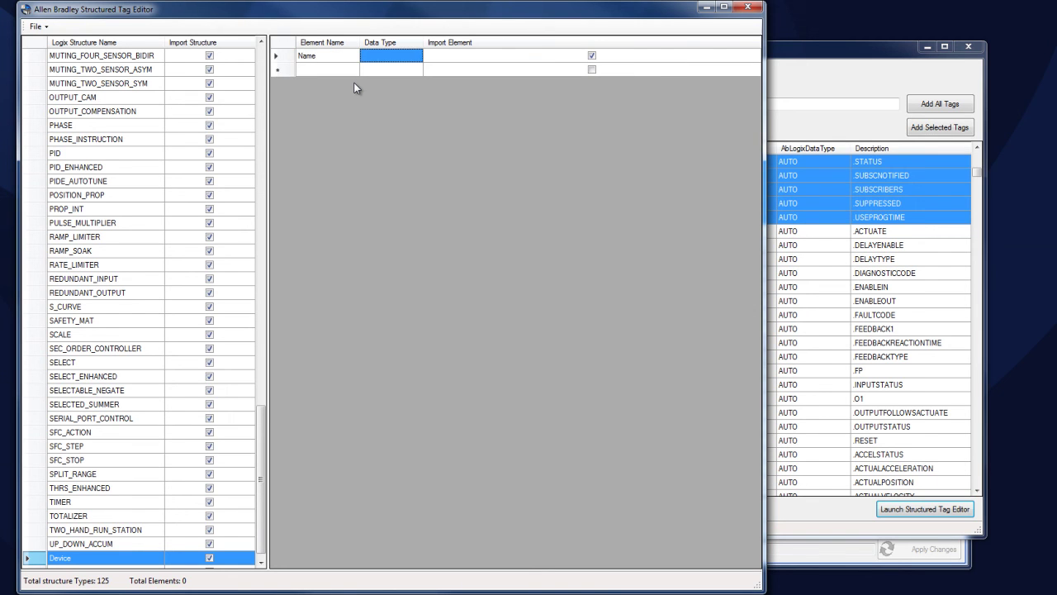
pyautogui.write('STRING')
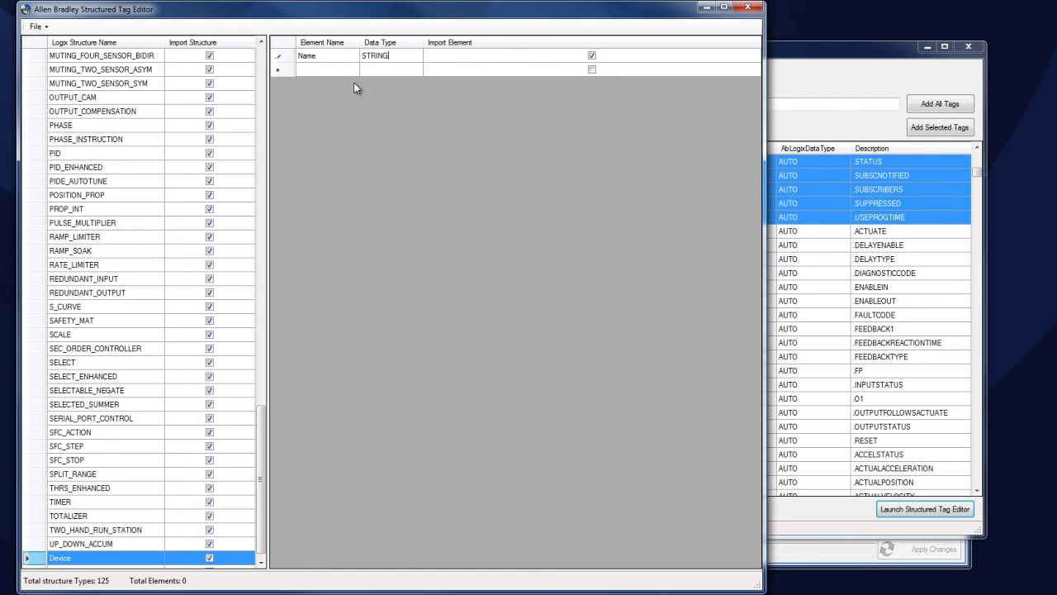
pyautogui.press('Tab')
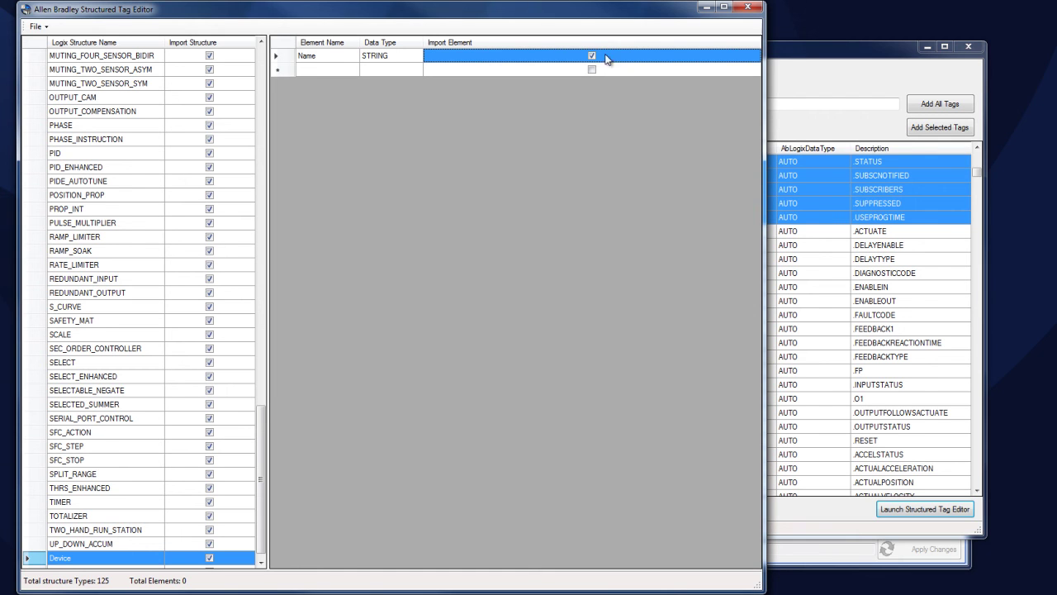
pyautogui.press('Tab')
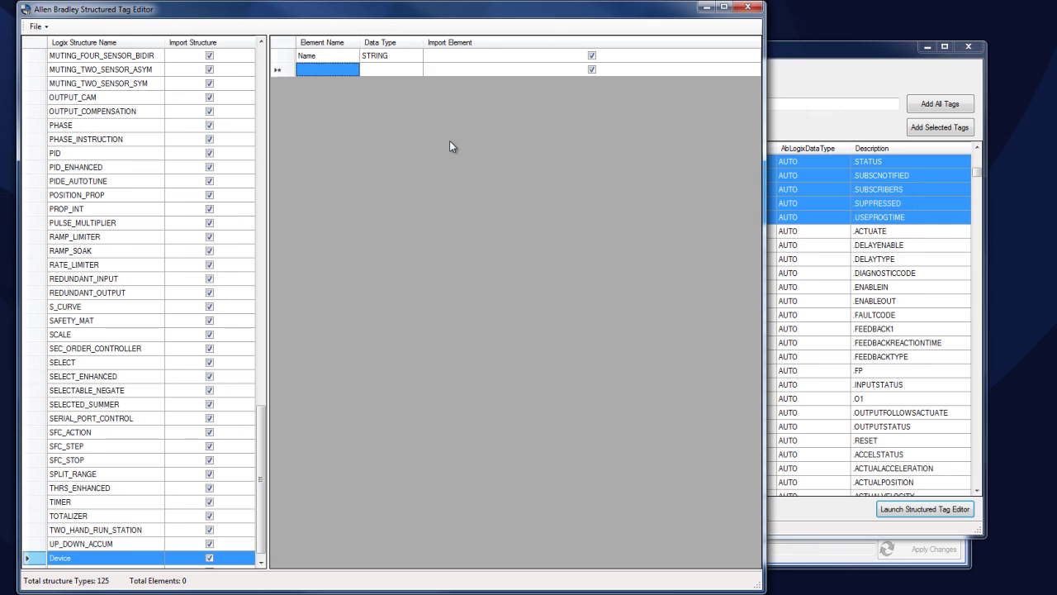
pyautogui.write('DEVICEID')
pyautogui.press('Tab')
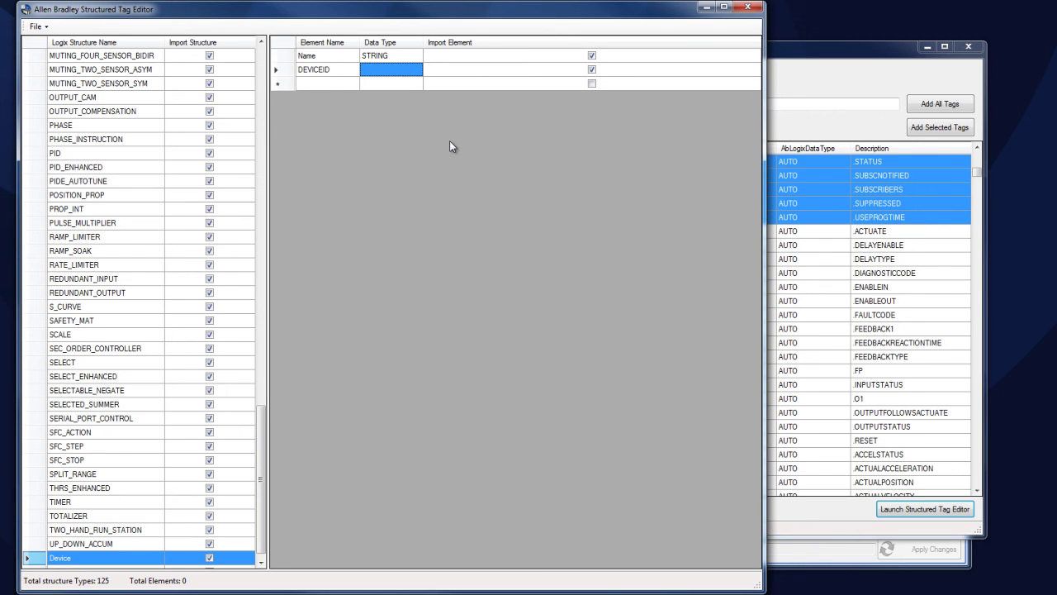
pyautogui.write('DINT')
pyautogui.press('Tab')
pyautogui.write('VALUE')
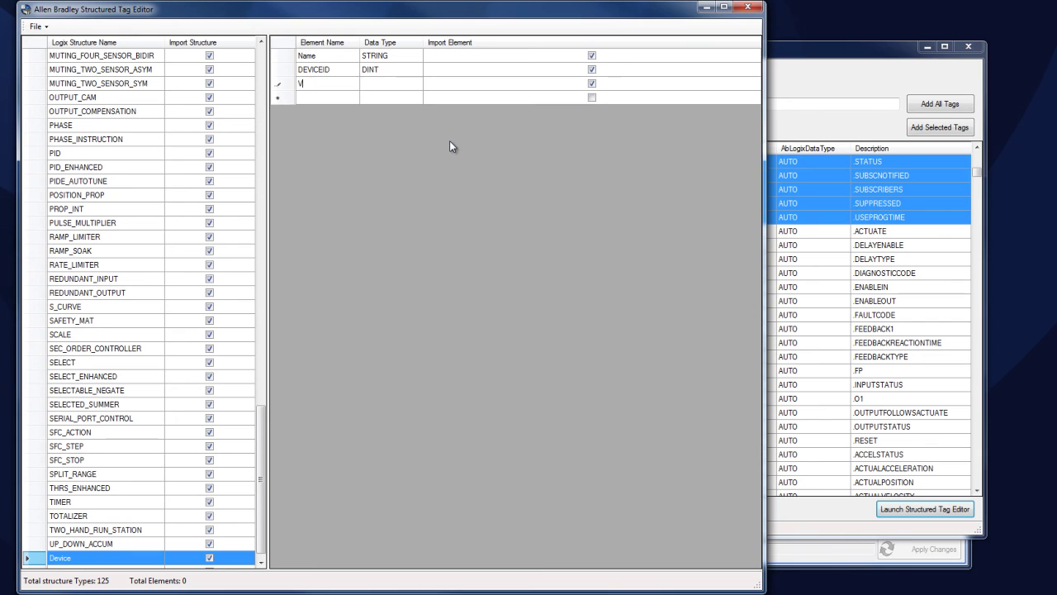
pyautogui.press('Tab')
pyautogui.write('REAL')
pyautogui.press('Tab')
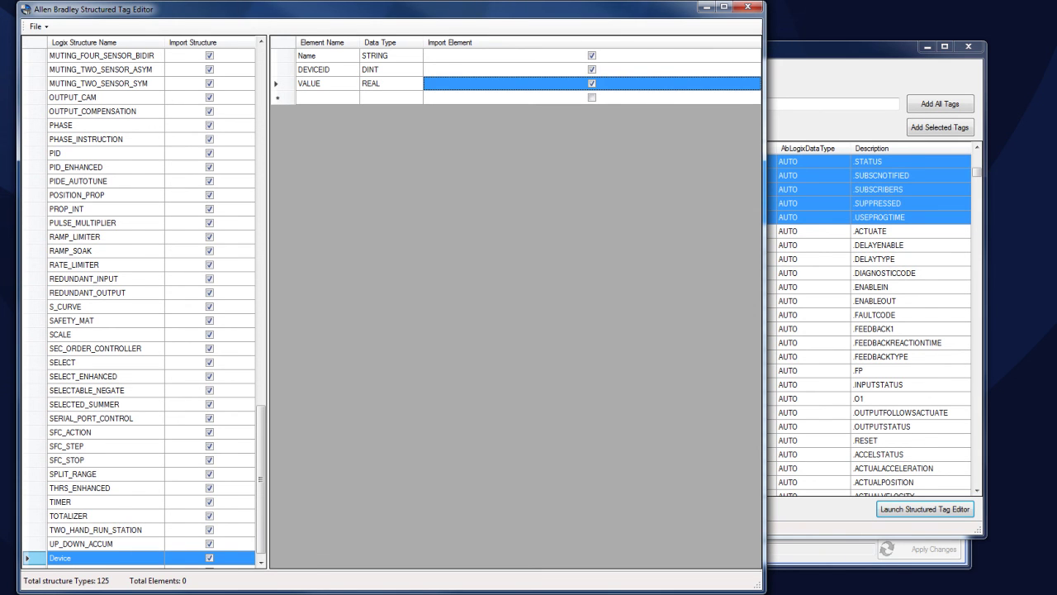
pyautogui.click(35, 26)
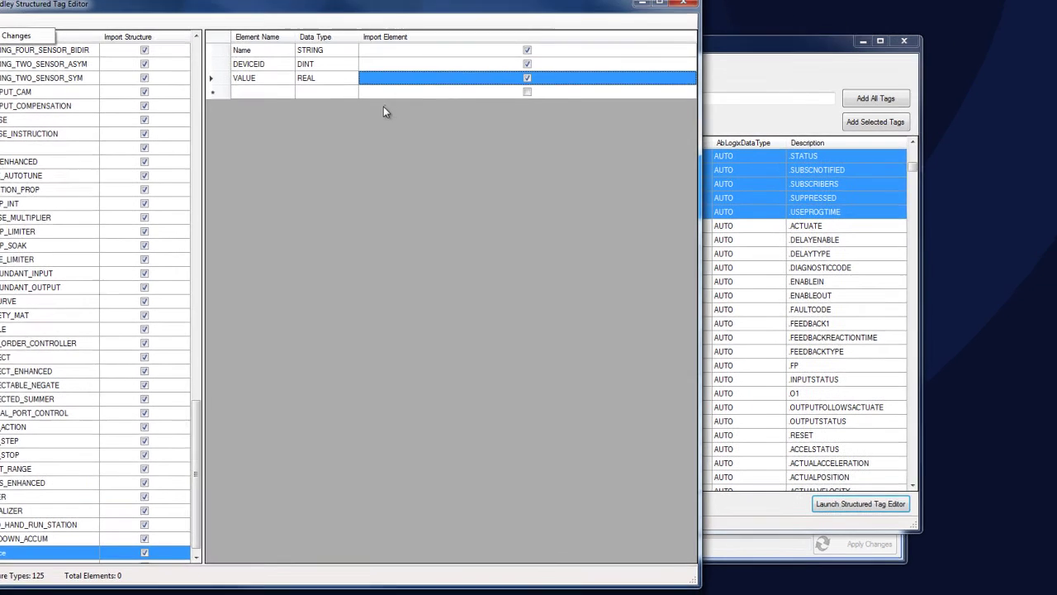
# Switch the data source to AB Classic and load the MICROLOGIX.eas file
pyautogui.click(862, 56)
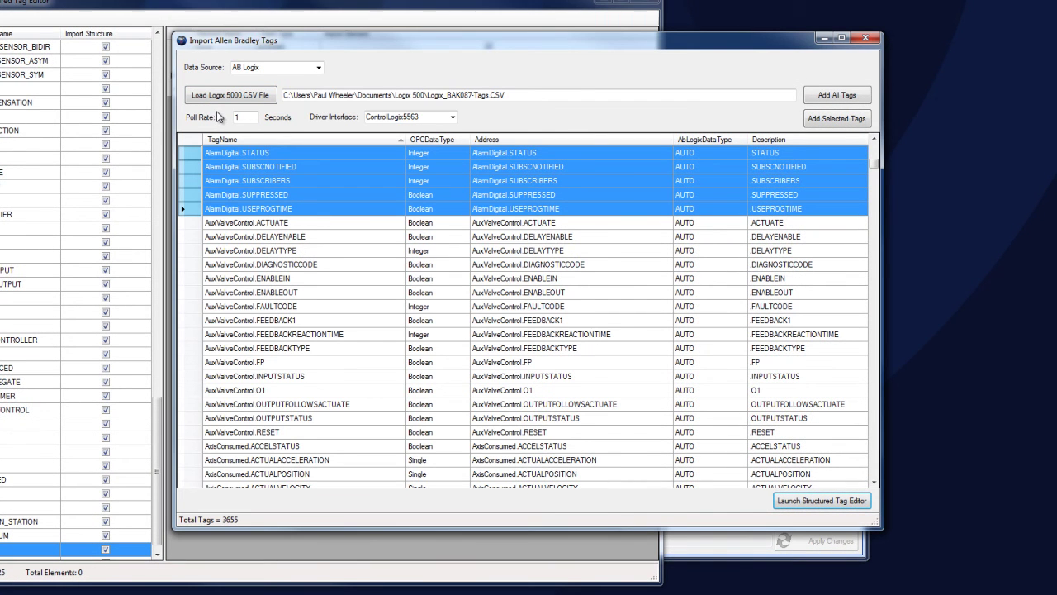
pyautogui.click(319, 69)
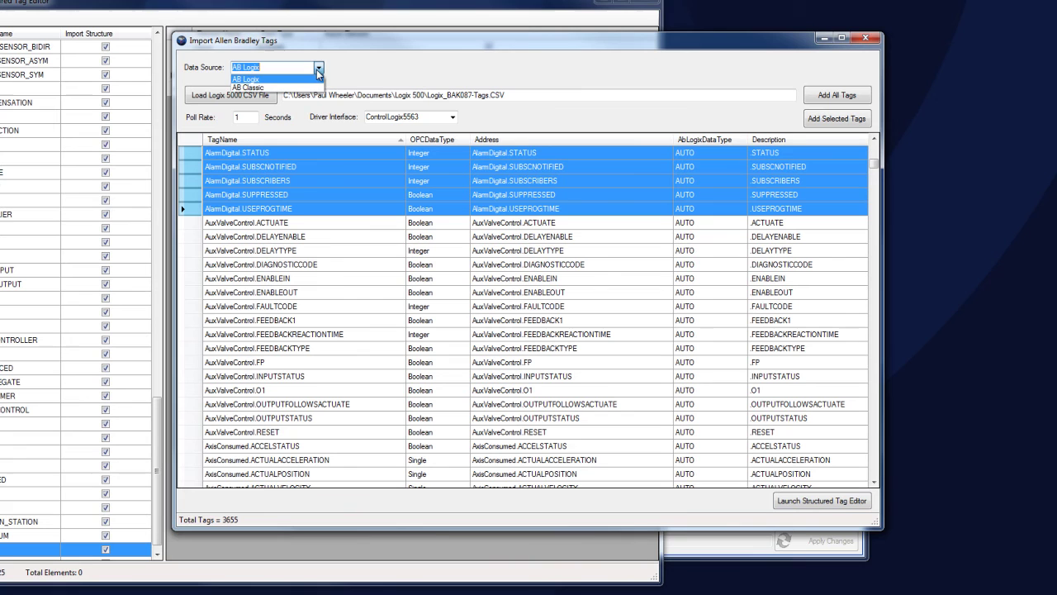
pyautogui.click(276, 88)
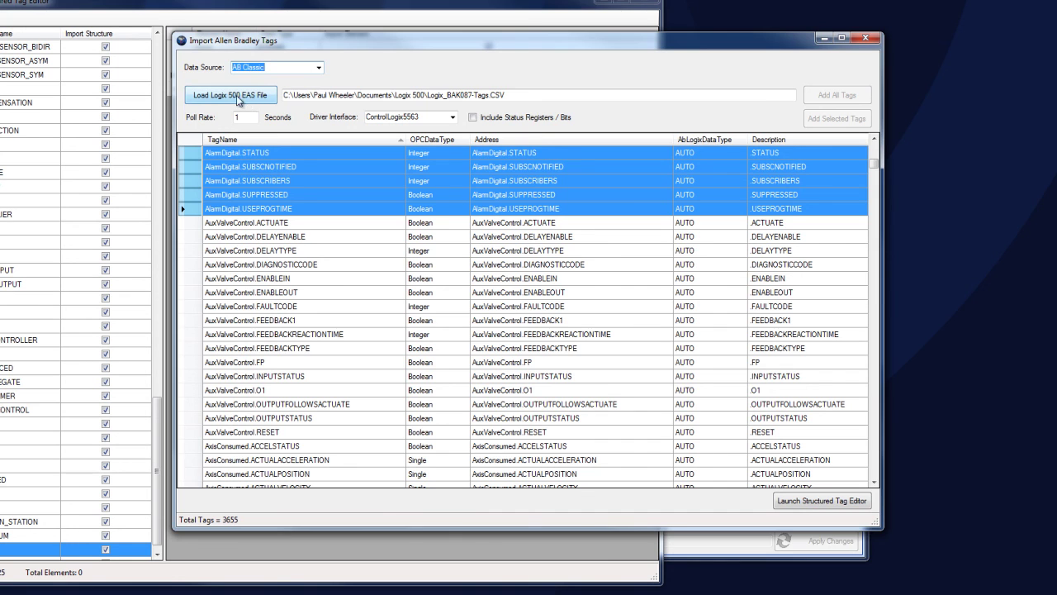
pyautogui.click(264, 100)
pyautogui.click(407, 173)
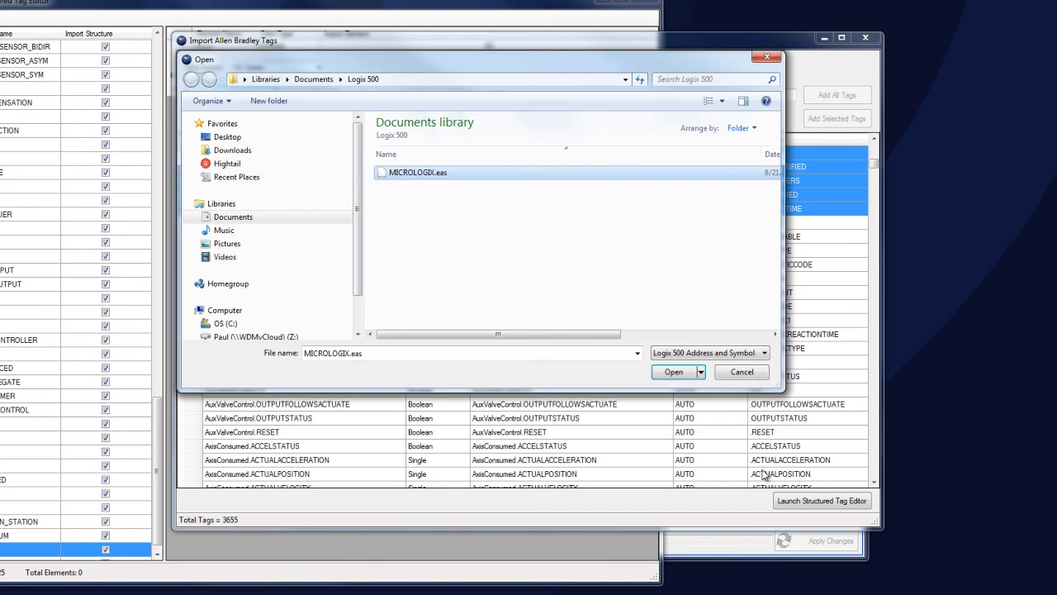
pyautogui.click(674, 371)
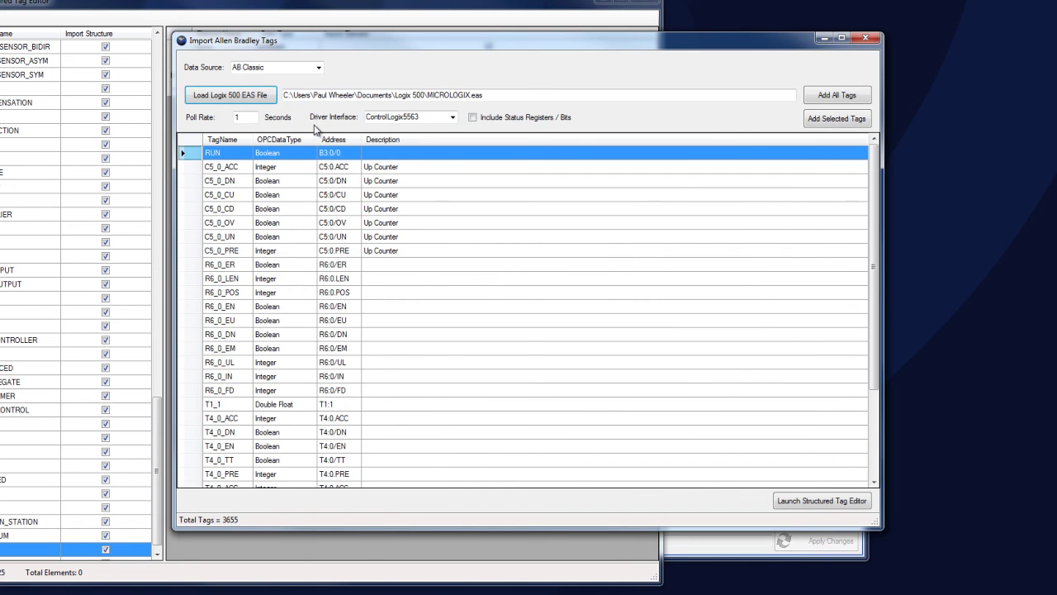
# Set the driver interface to MicroLogix and select the tags from RUN to T1_1
pyautogui.click(453, 118)
pyautogui.click(381, 130)
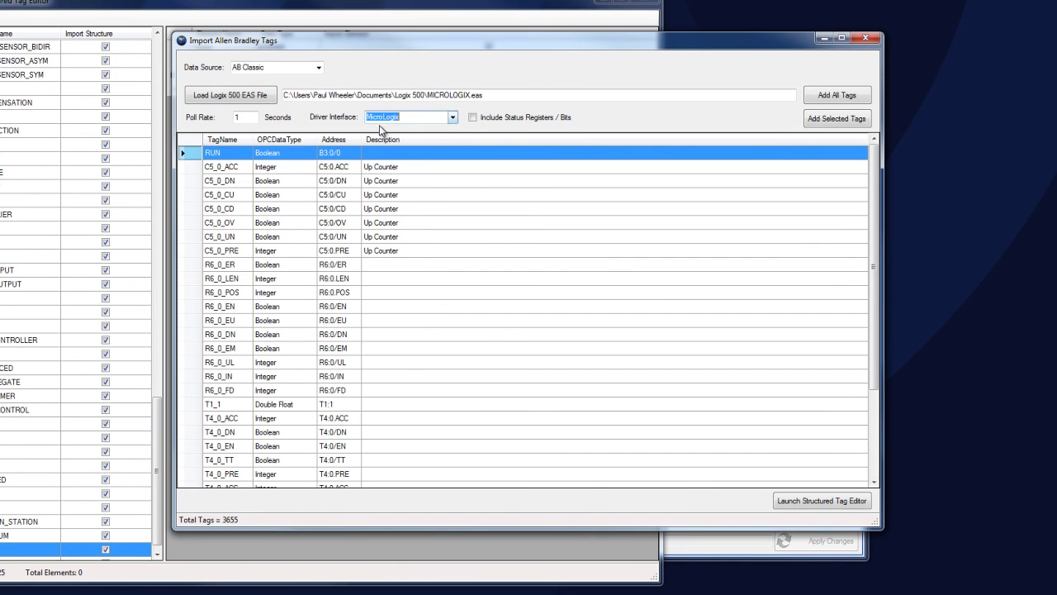
pyautogui.click(250, 120)
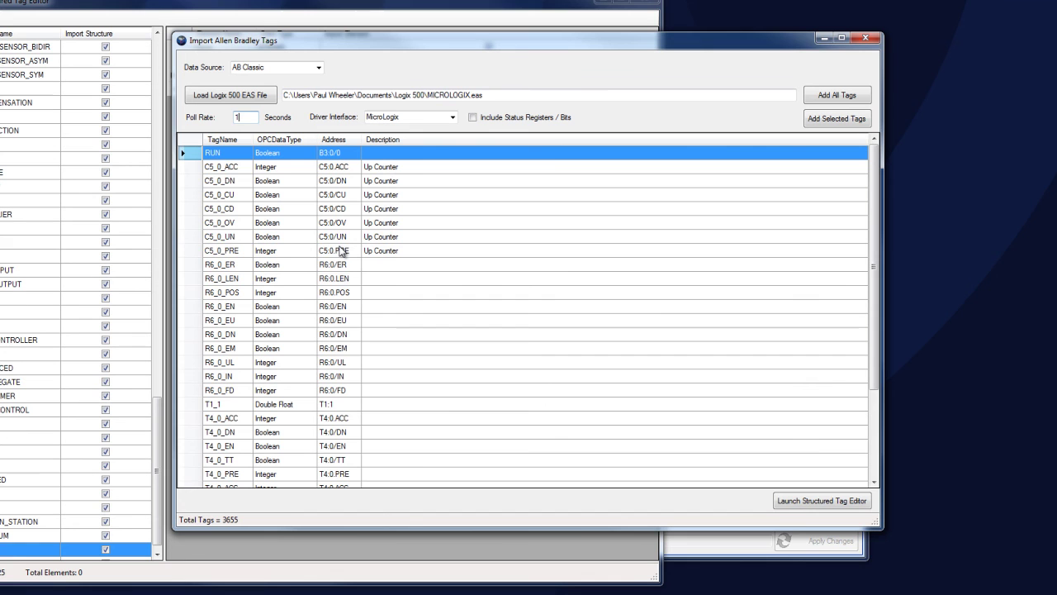
pyautogui.moveTo(188, 156); pyautogui.dragTo(188, 400)
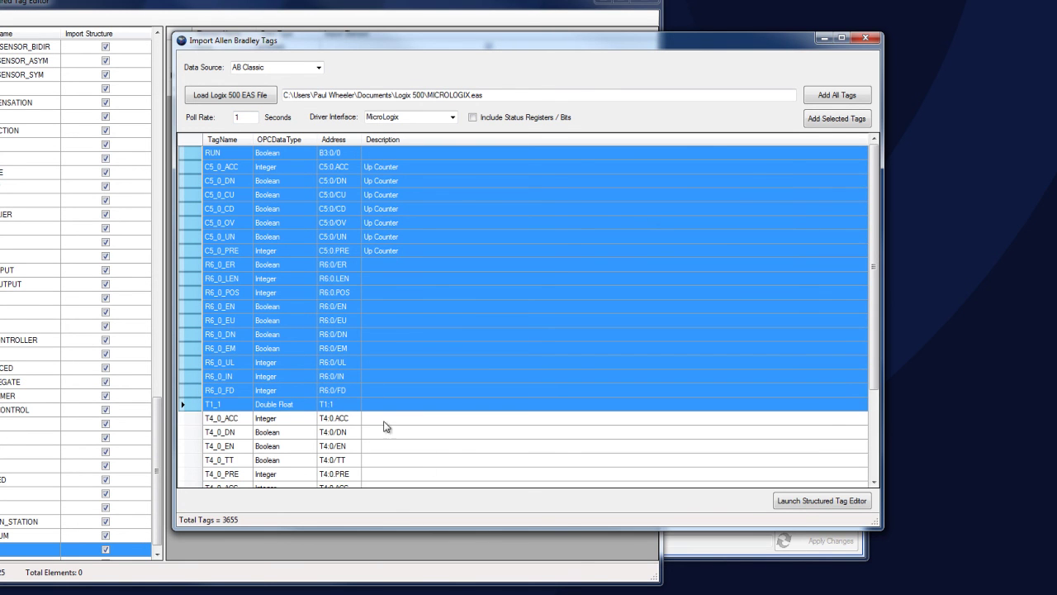
# Create a new tag group named Micro at the top level of the tag tree
pyautogui.click(723, 551)
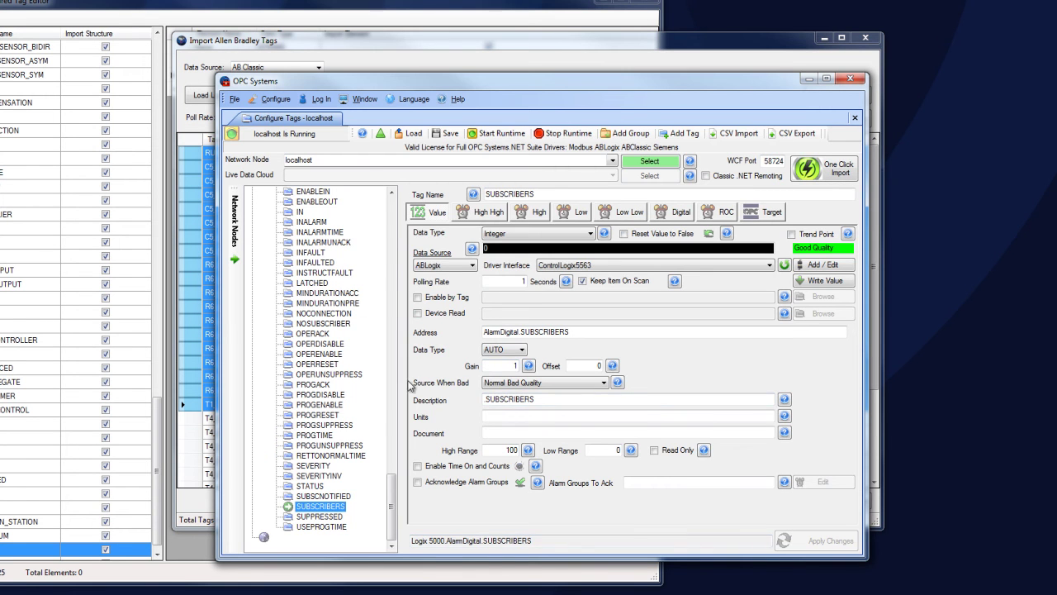
pyautogui.click(265, 538)
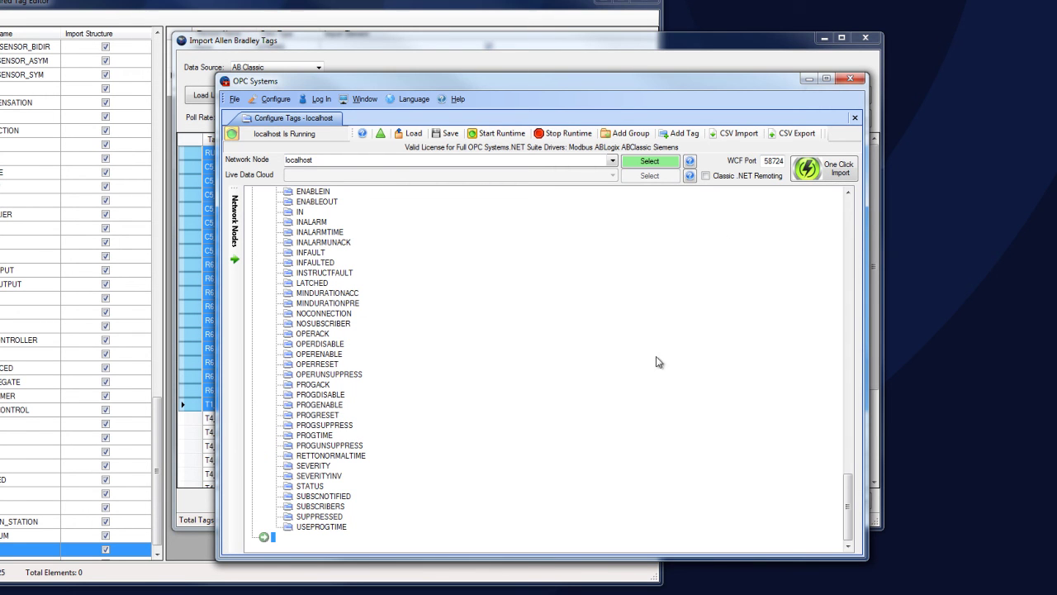
pyautogui.click(661, 134)
pyautogui.write('Micro')
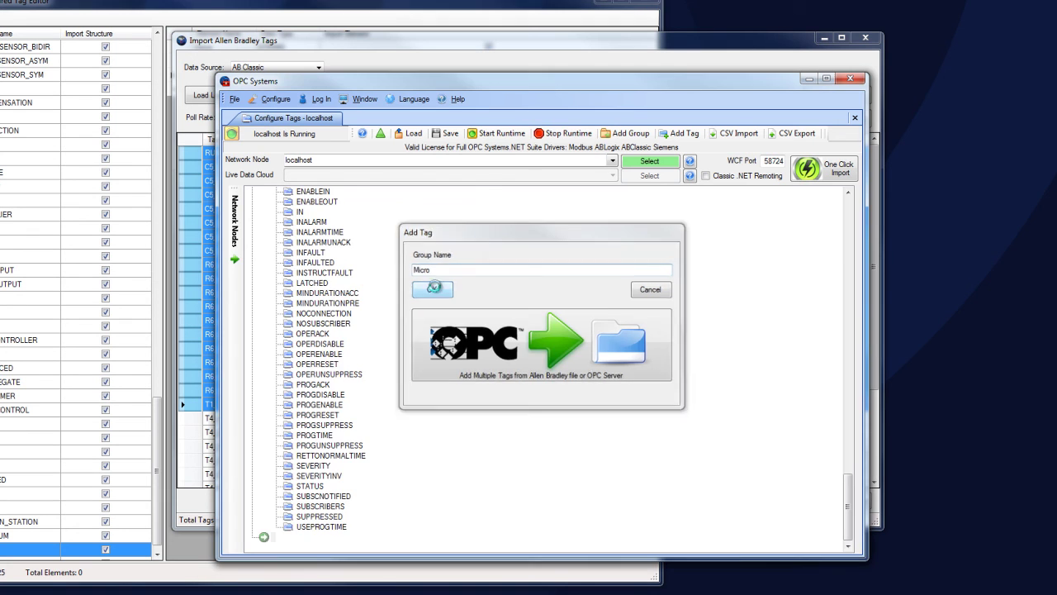
pyautogui.press('Return')
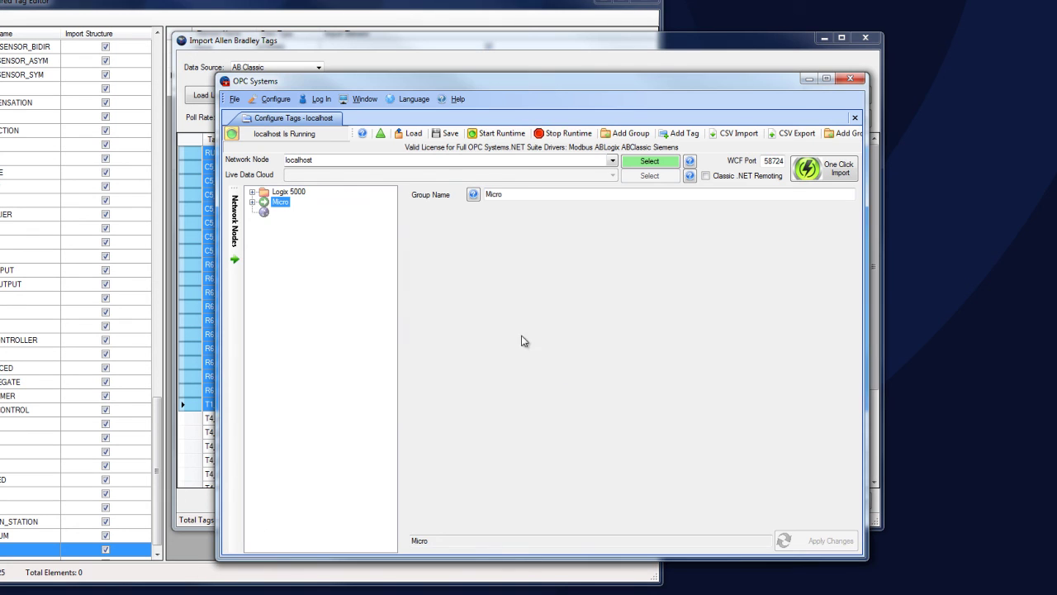
# Add the selected MicroLogix tags (RUN through T1_1) to the Micro group
pyautogui.click(338, 41)
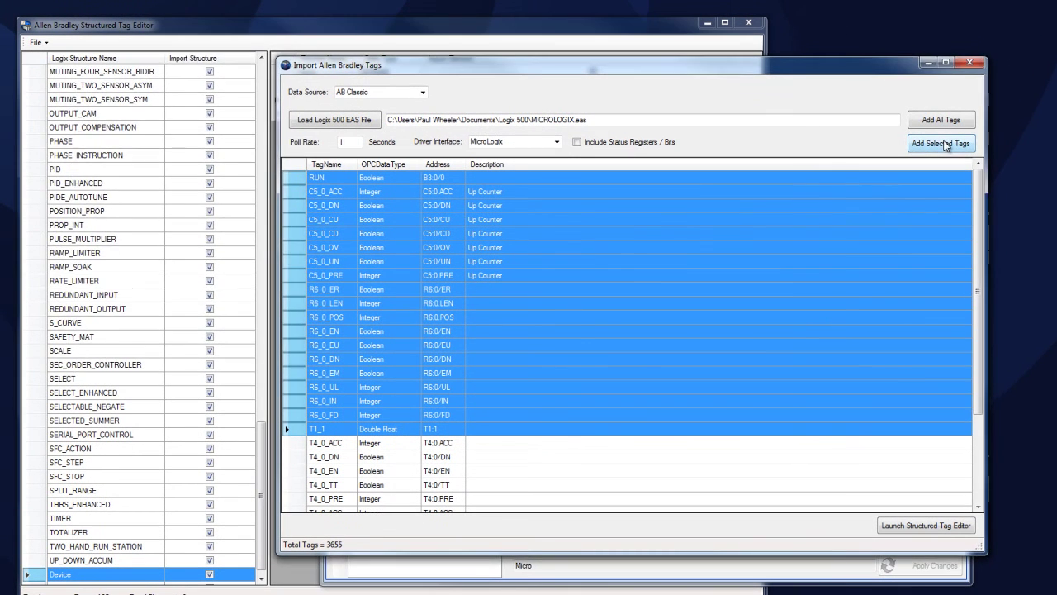
pyautogui.click(875, 127)
pyautogui.click(64, 105)
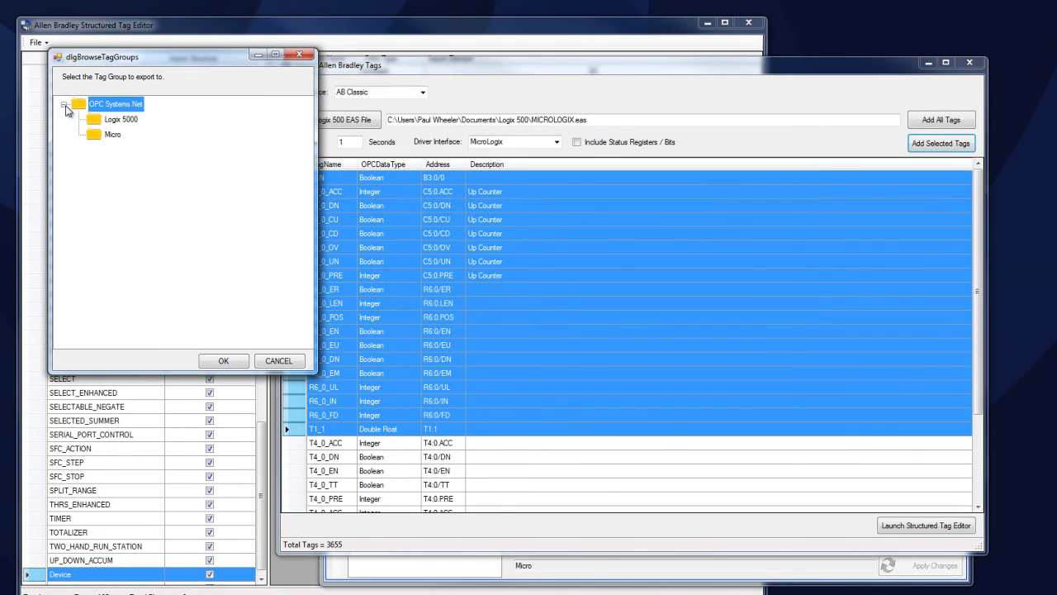
pyautogui.click(99, 136)
pyautogui.click(223, 362)
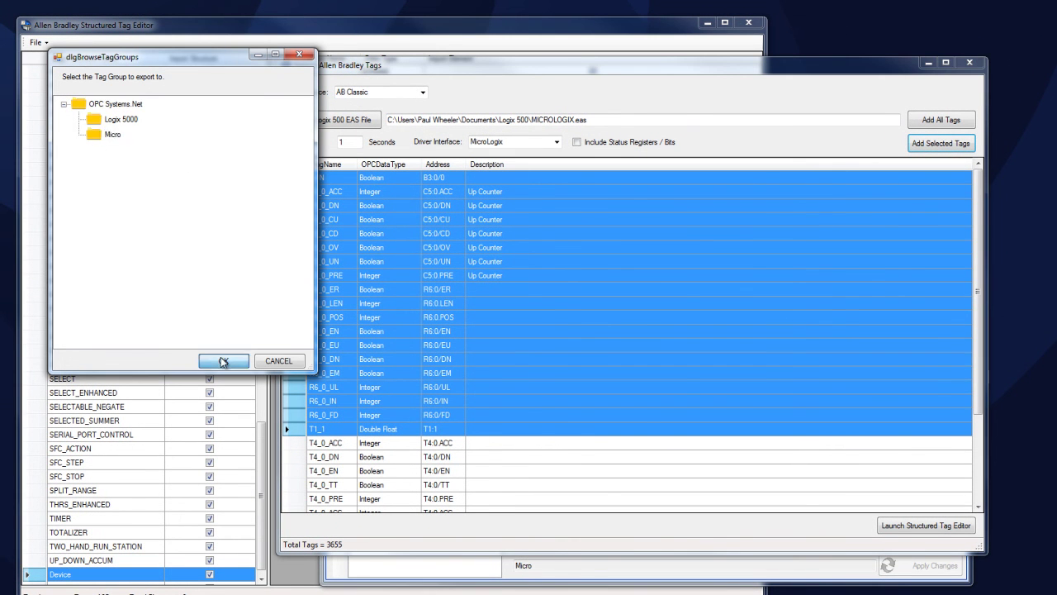
pyautogui.click(644, 393)
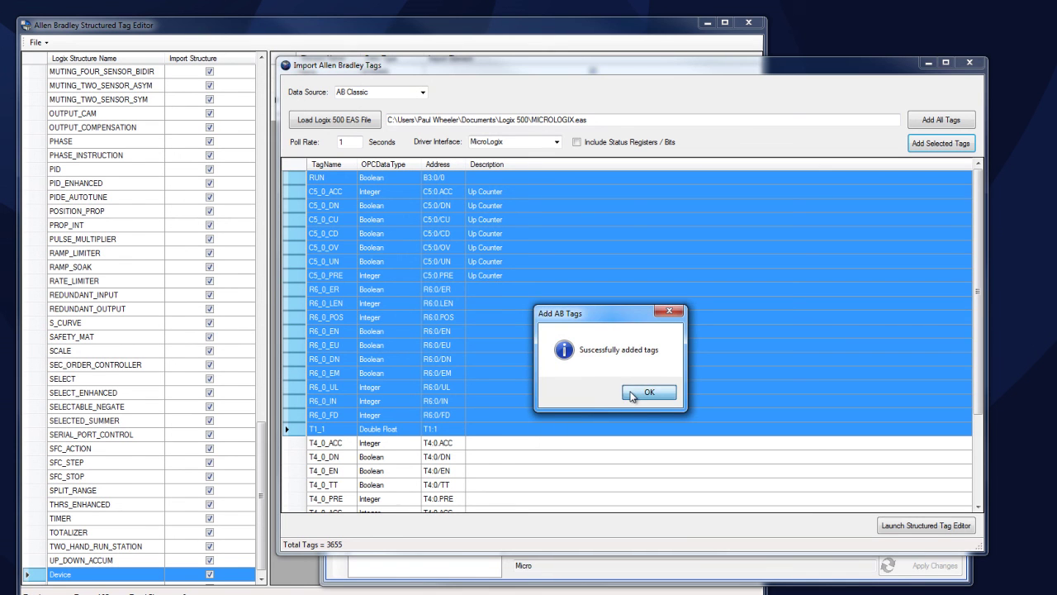
# Expand Micro and inspect C5_0_ACC, C5_0_CD, R6_0_LEN and RUN (True at B3:0/0)
pyautogui.click(651, 580)
pyautogui.click(354, 226)
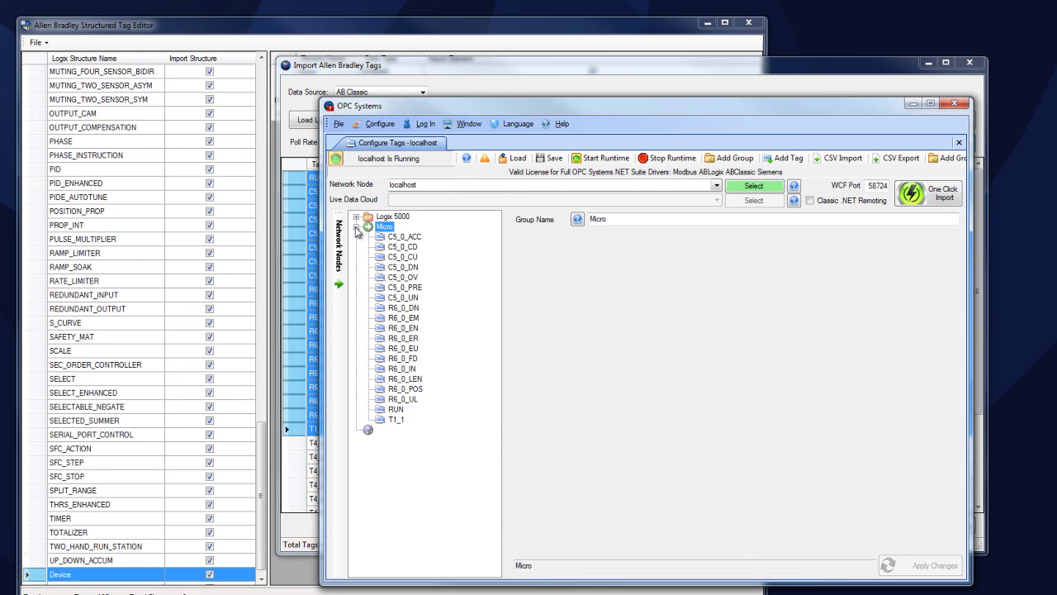
pyautogui.click(411, 237)
pyautogui.click(403, 247)
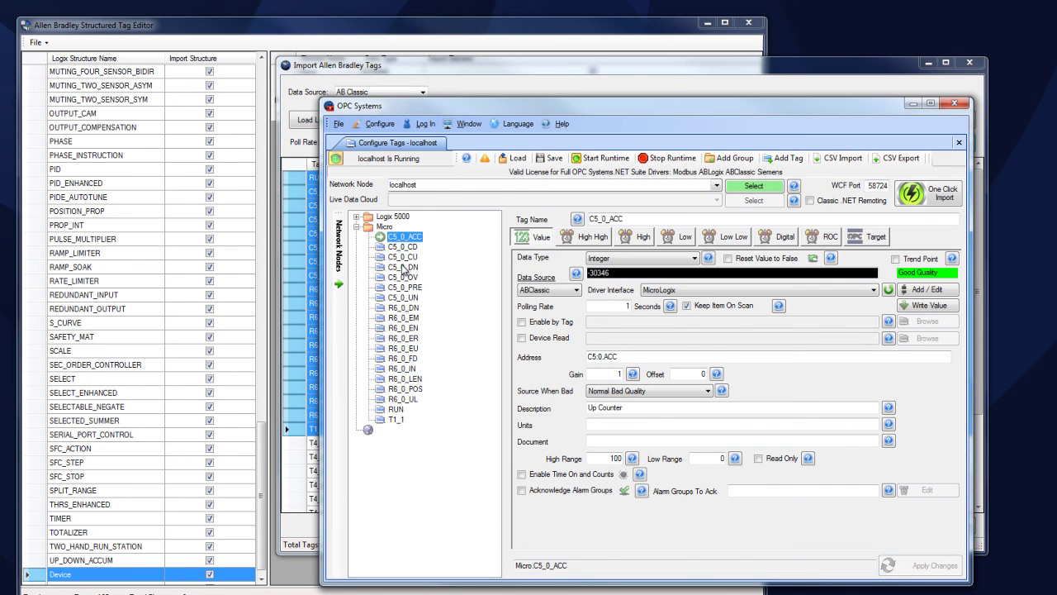
pyautogui.click(403, 379)
pyautogui.click(397, 409)
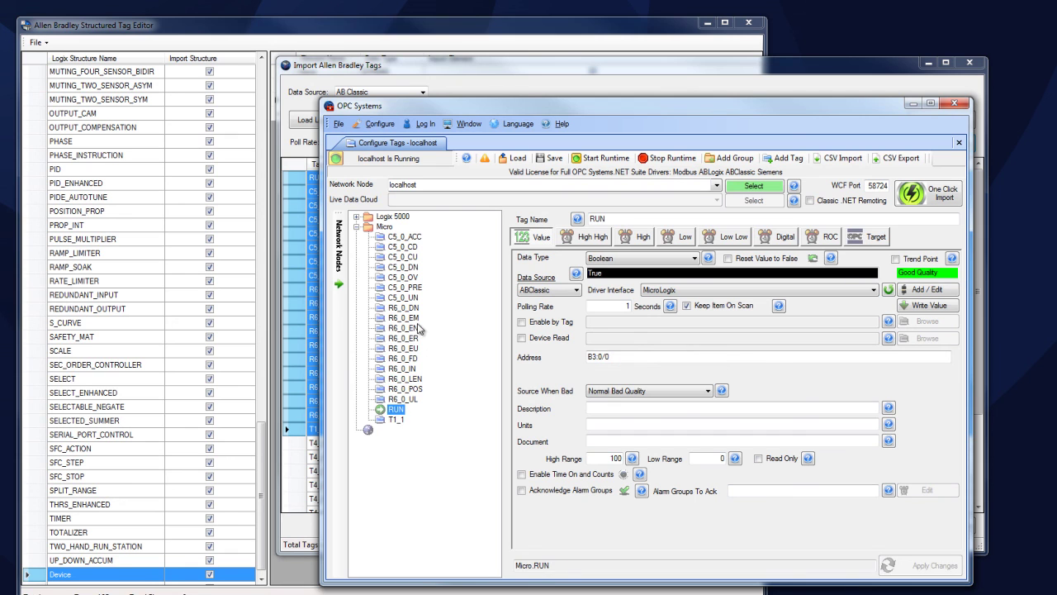